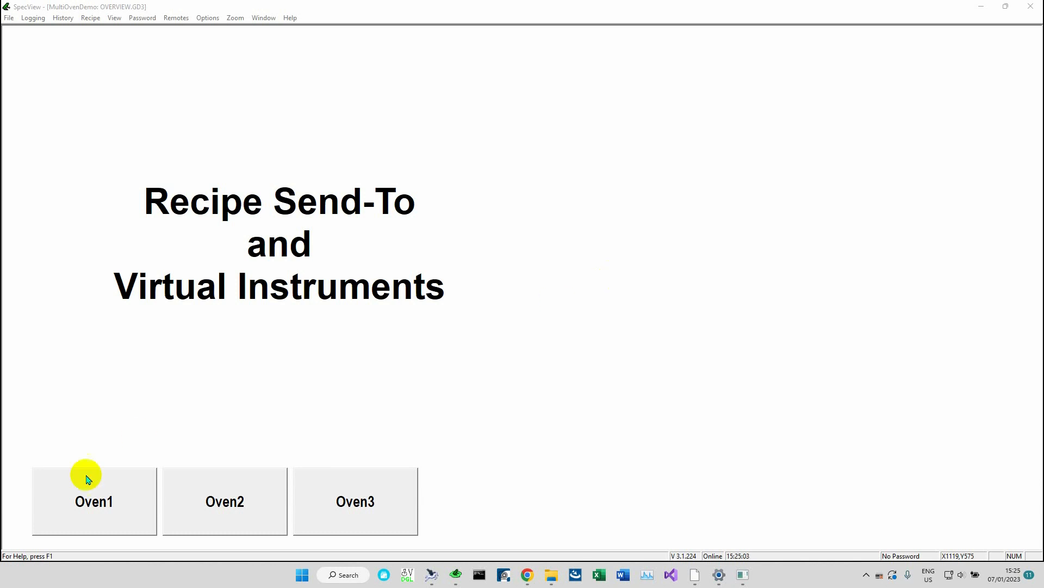
Open the Oven1 recipe screen from the overview and switch to Edit Mode while staying online
click(92, 499)
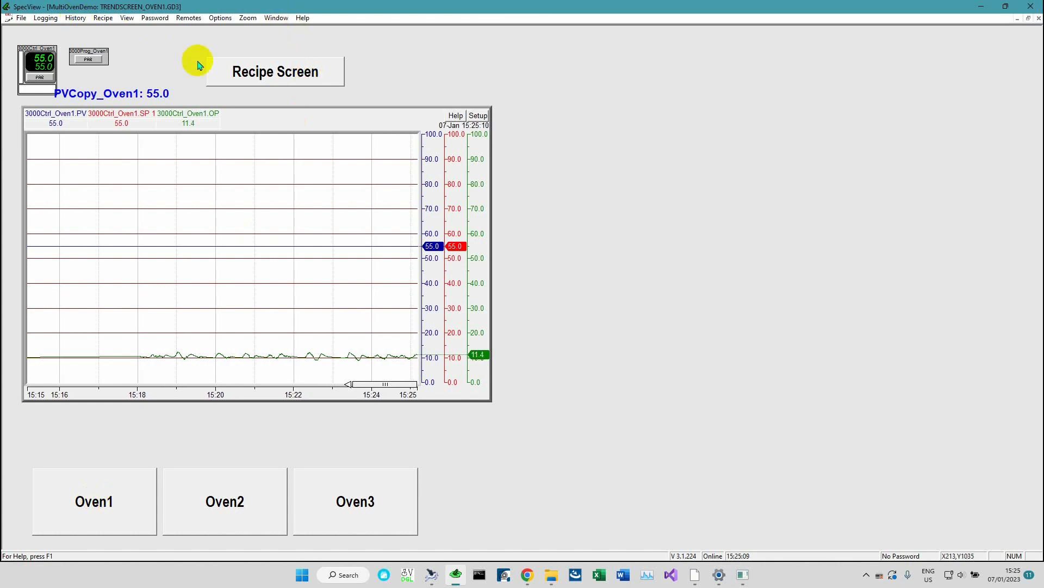
click(243, 68)
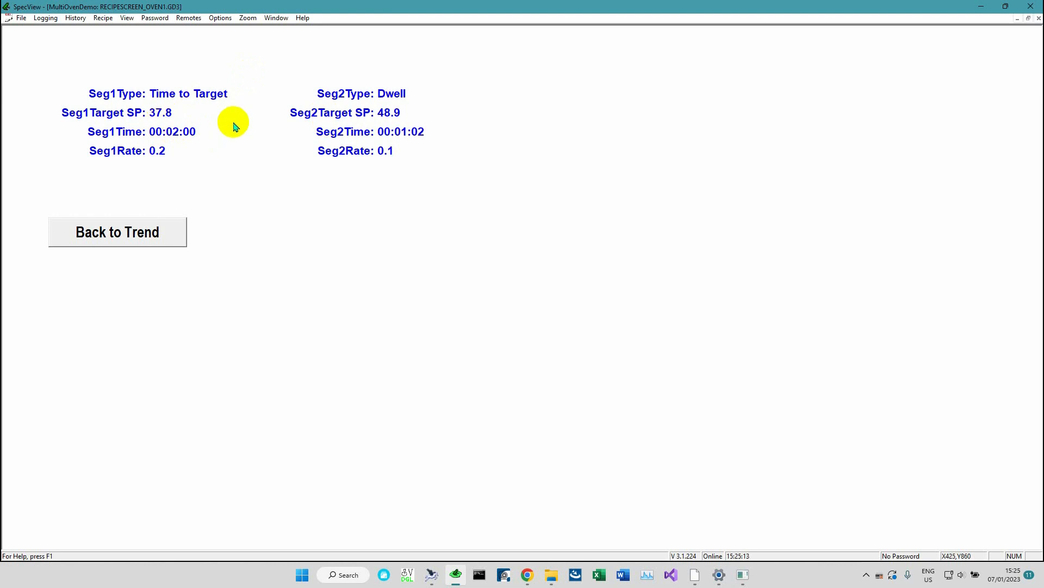
click(20, 19)
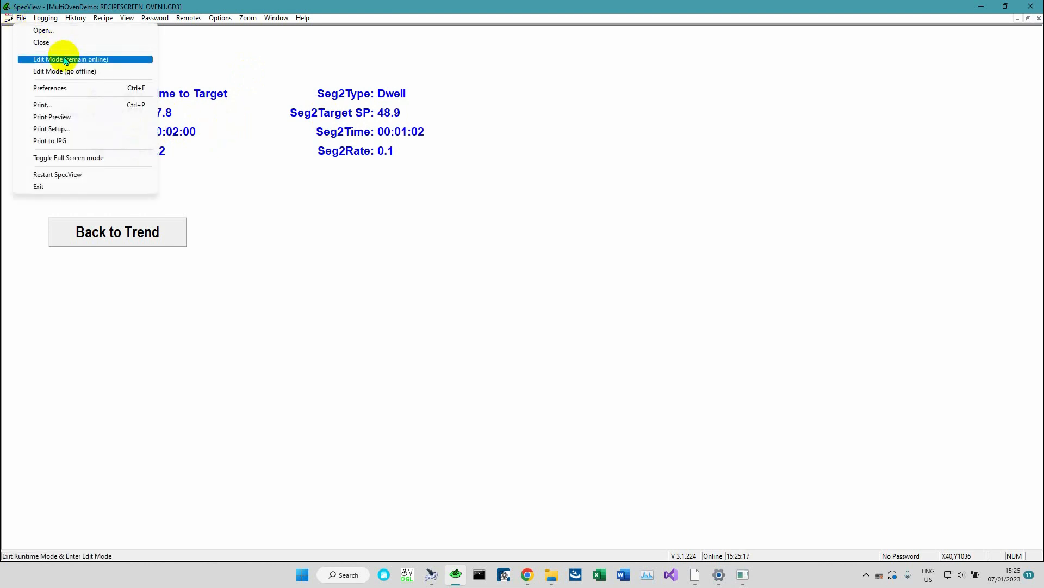
click(66, 60)
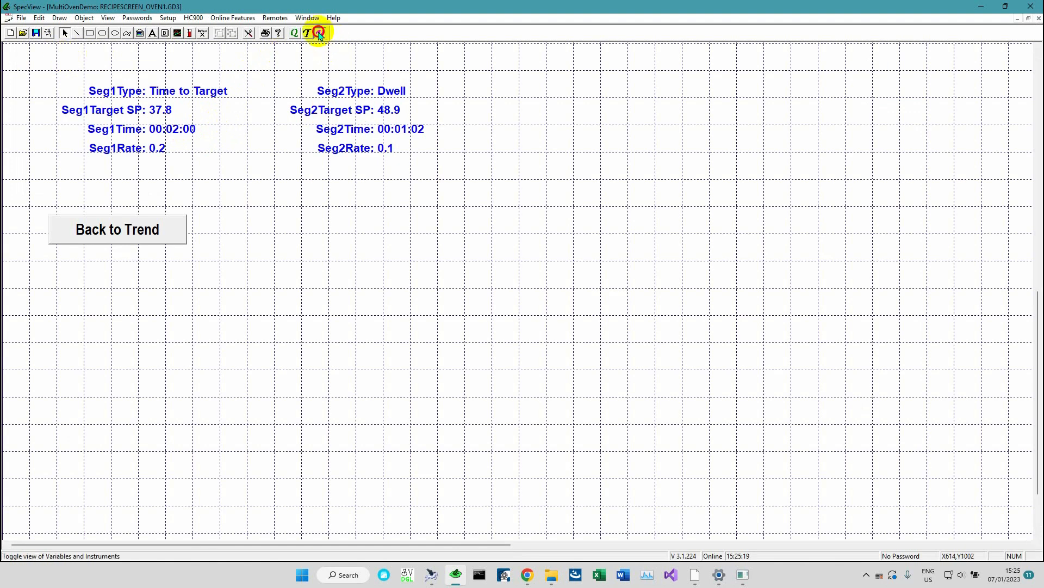
Show the Variables List and widen its window
click(319, 32)
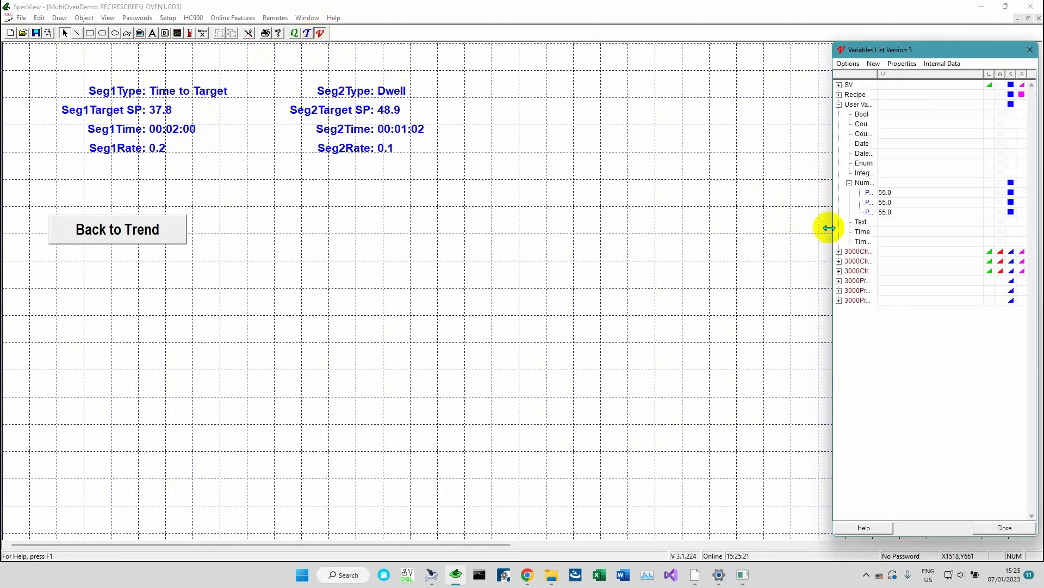
drag(827, 226, 711, 226)
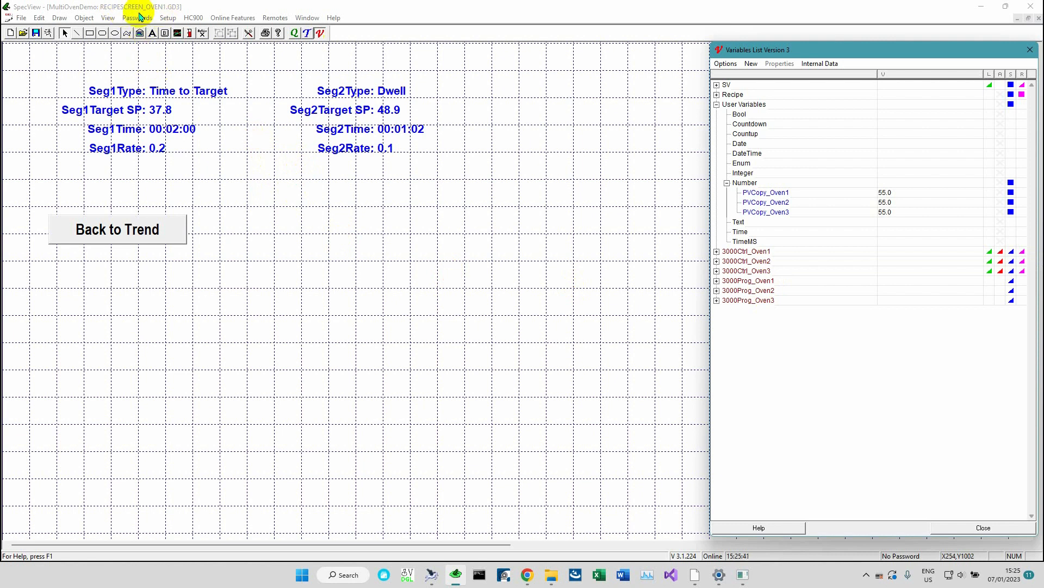
Add a text label reading "Oven 1 Recipe" above the segment values
click(152, 33)
click(100, 66)
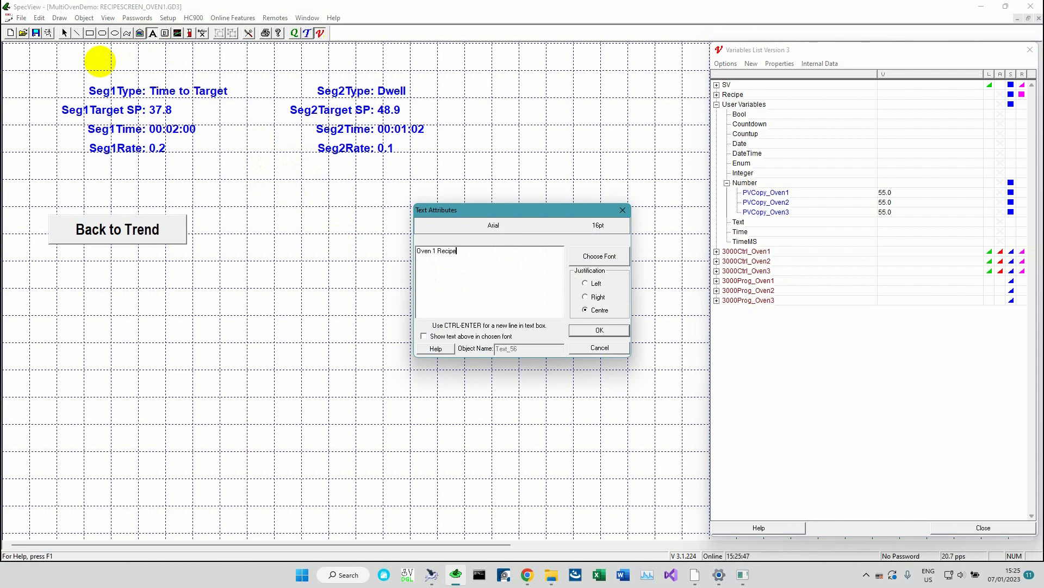
key(Return)
Leave the text tool, cancelling the extra text box, and select the new title label
right_click(100, 61)
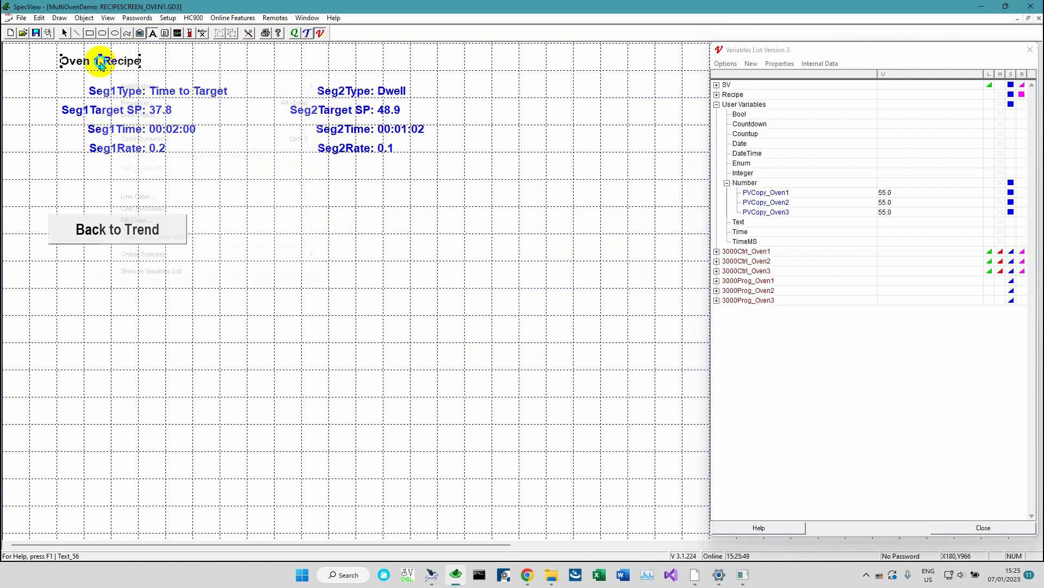
click(71, 62)
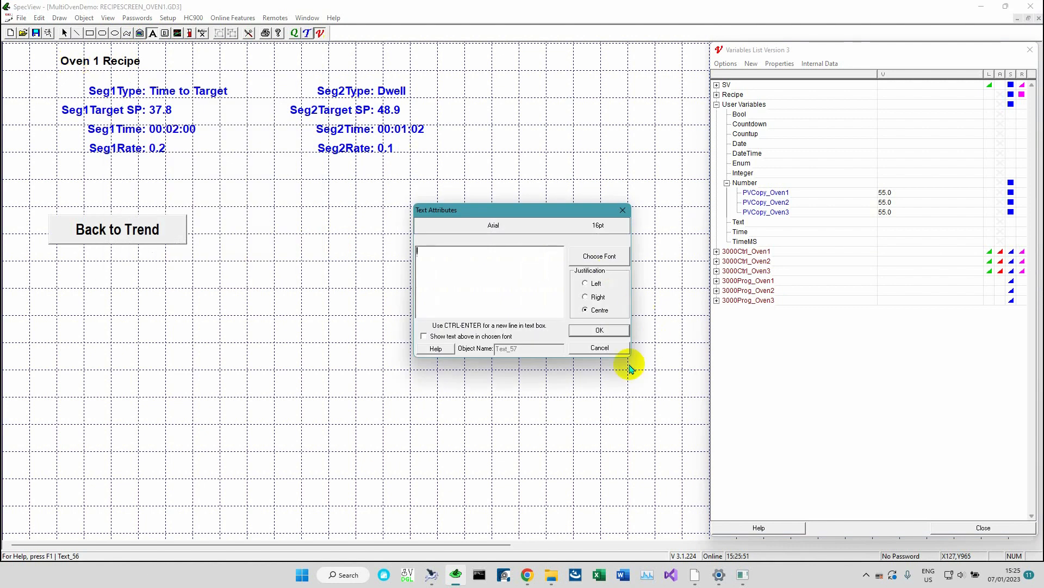
click(604, 348)
right_click(181, 75)
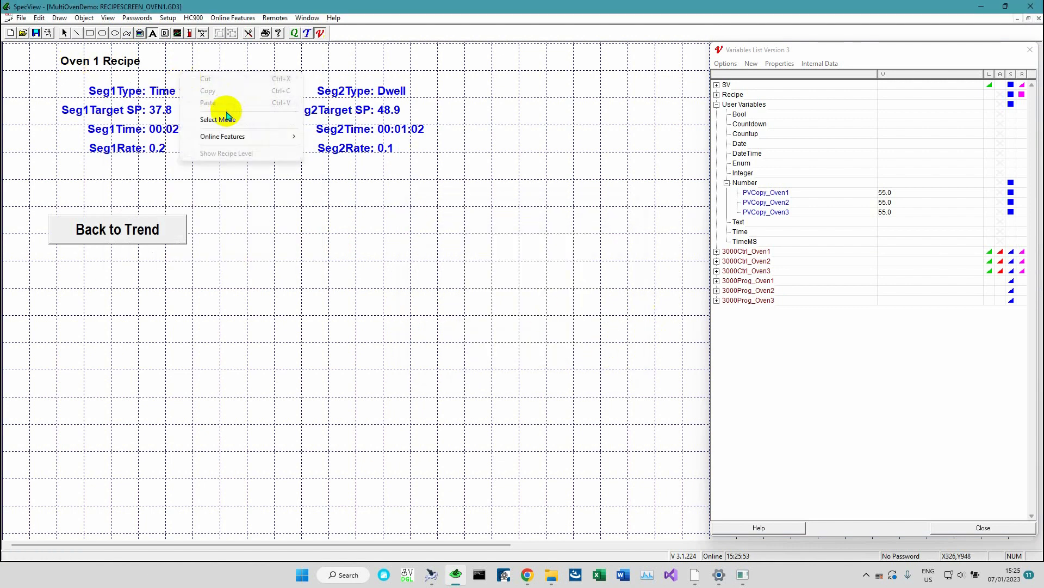
click(84, 54)
click(84, 57)
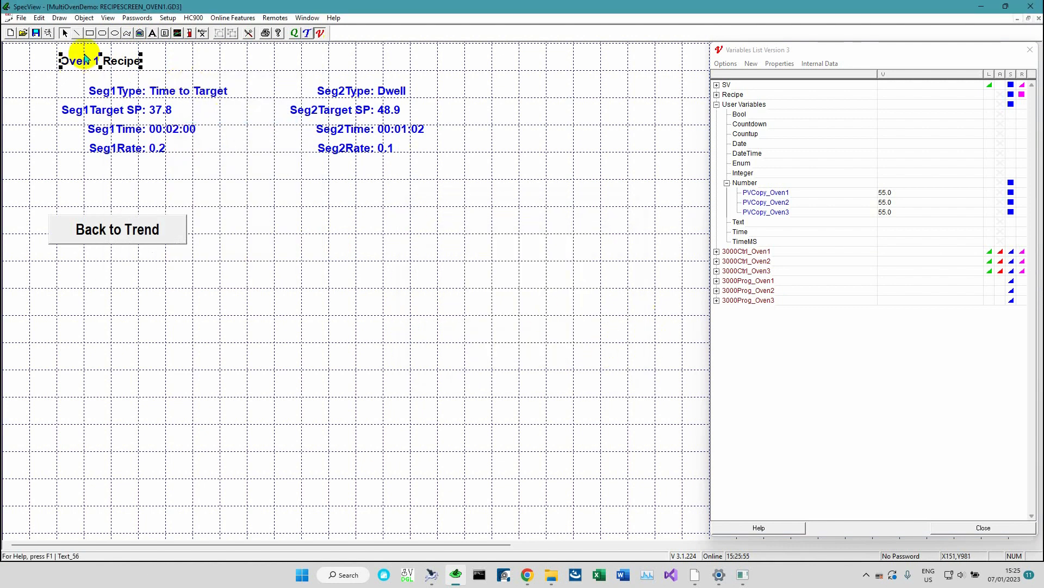
Switch to the Oven2 trend screen and follow its Recipe Screen button to the Oven2 recipe screen
click(306, 18)
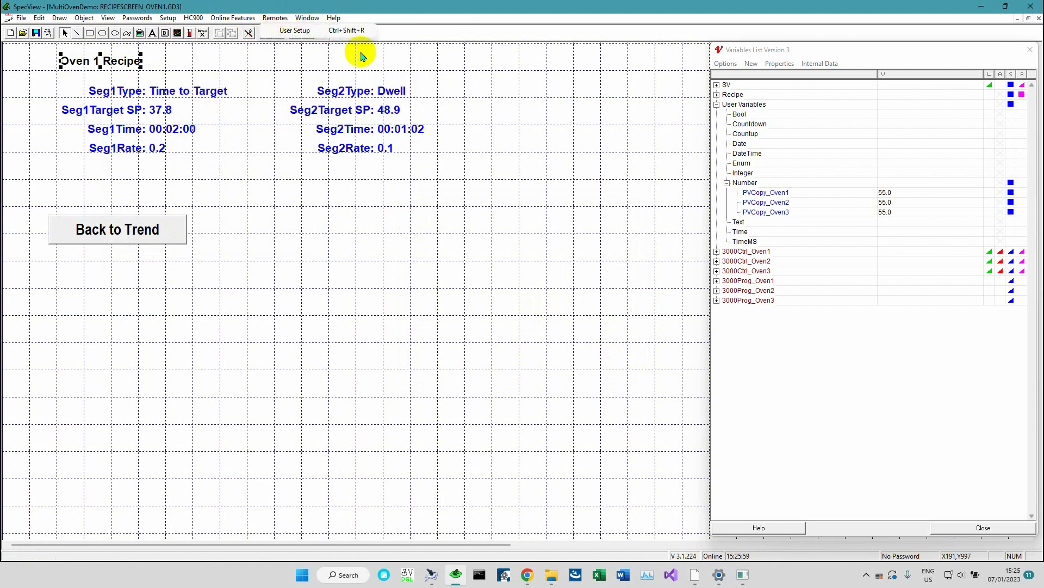
click(390, 96)
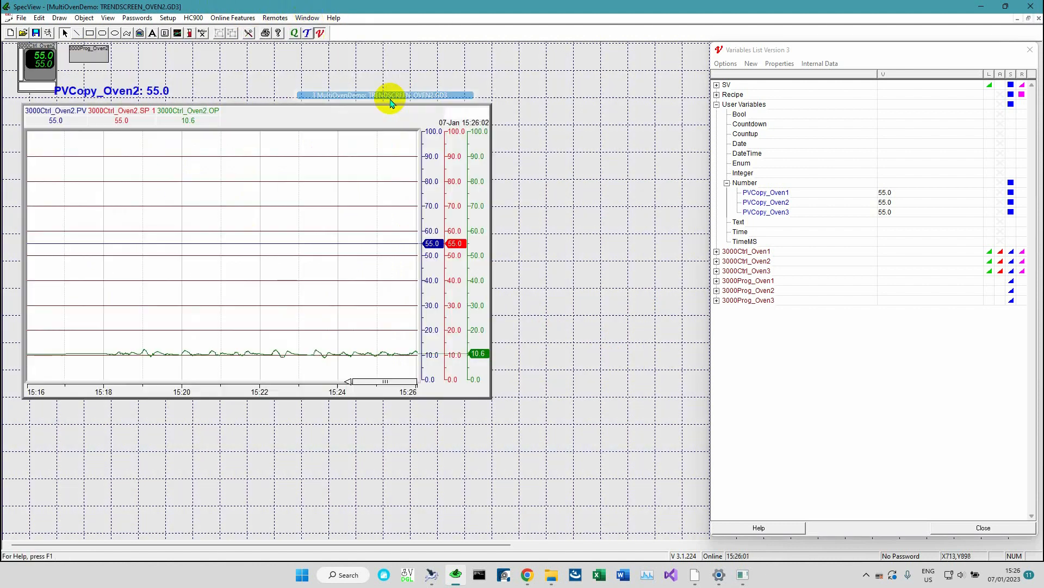
right_click(265, 75)
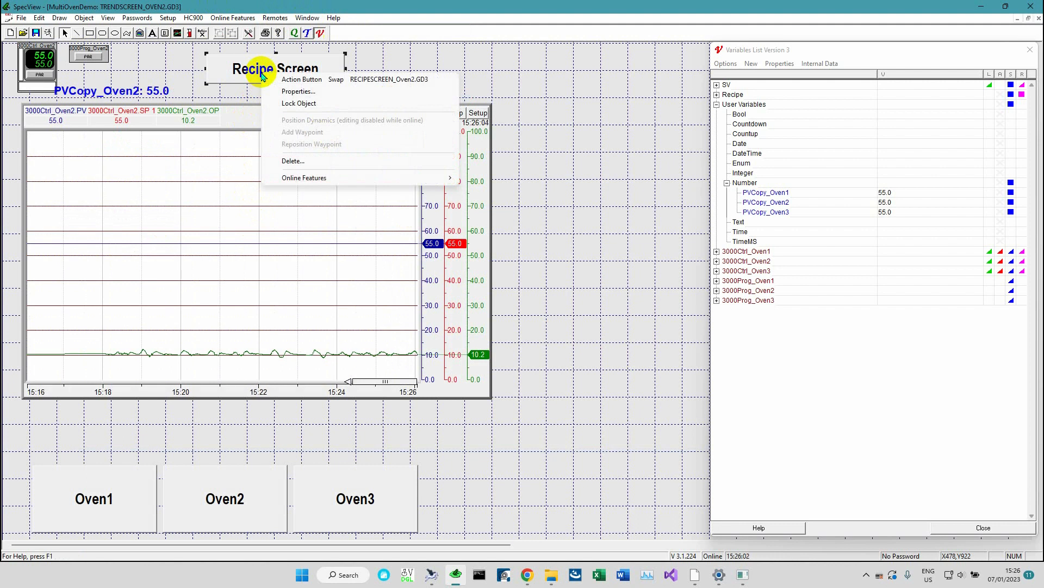
click(292, 80)
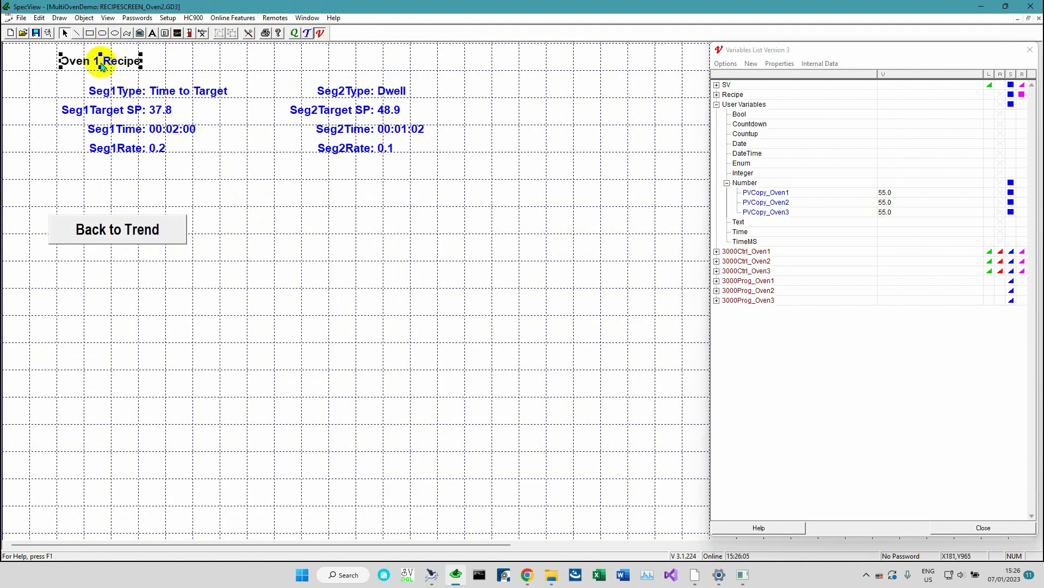
Edit the title label so it reads "Oven 2 Recipe"
double_click(101, 64)
click(436, 251)
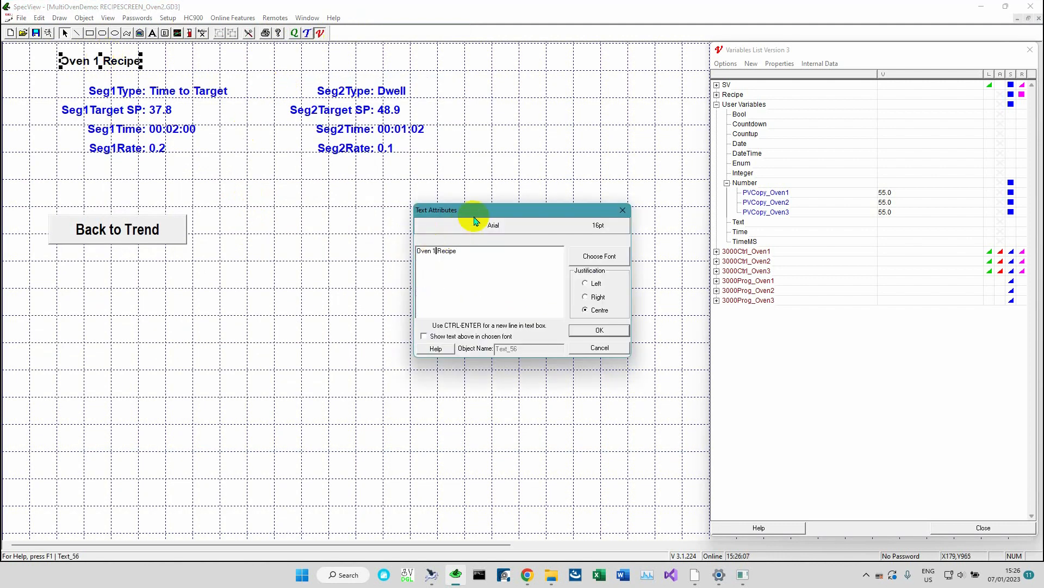
text(2)
click(598, 330)
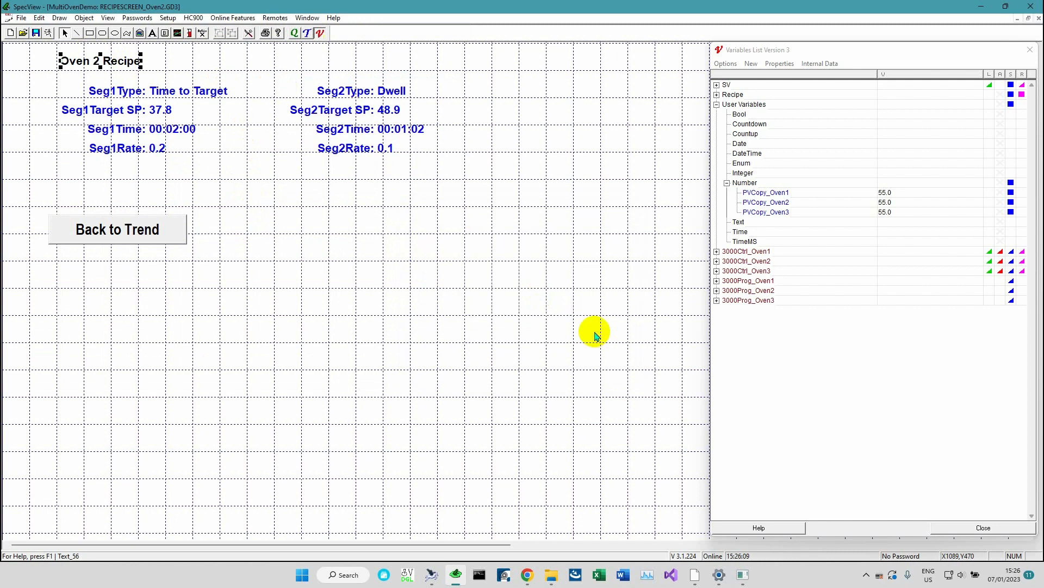
Switch to the Oven3 trend screen and follow its Recipe Screen button to the Oven3 recipe screen
click(330, 18)
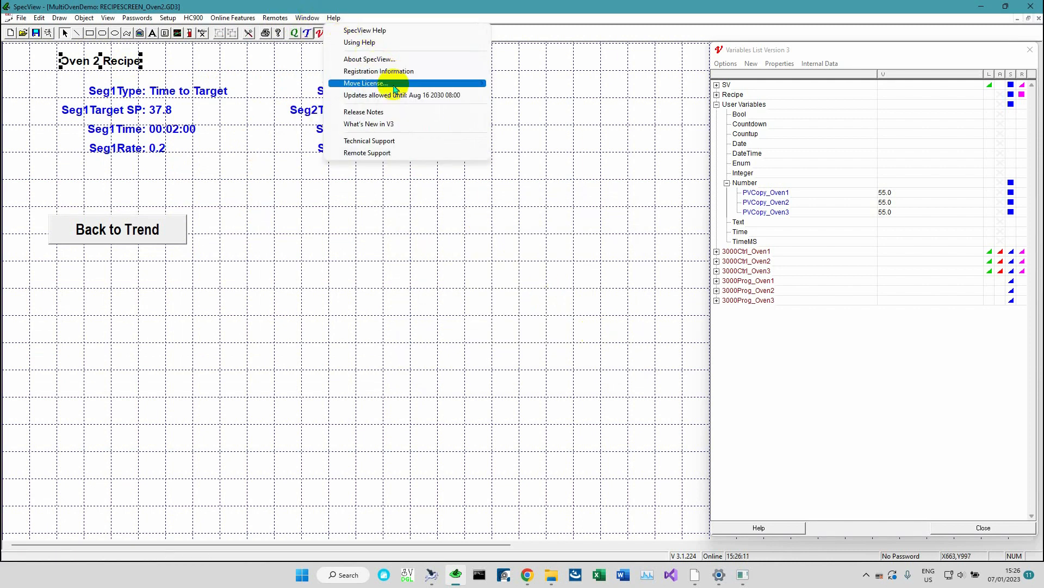
click(376, 107)
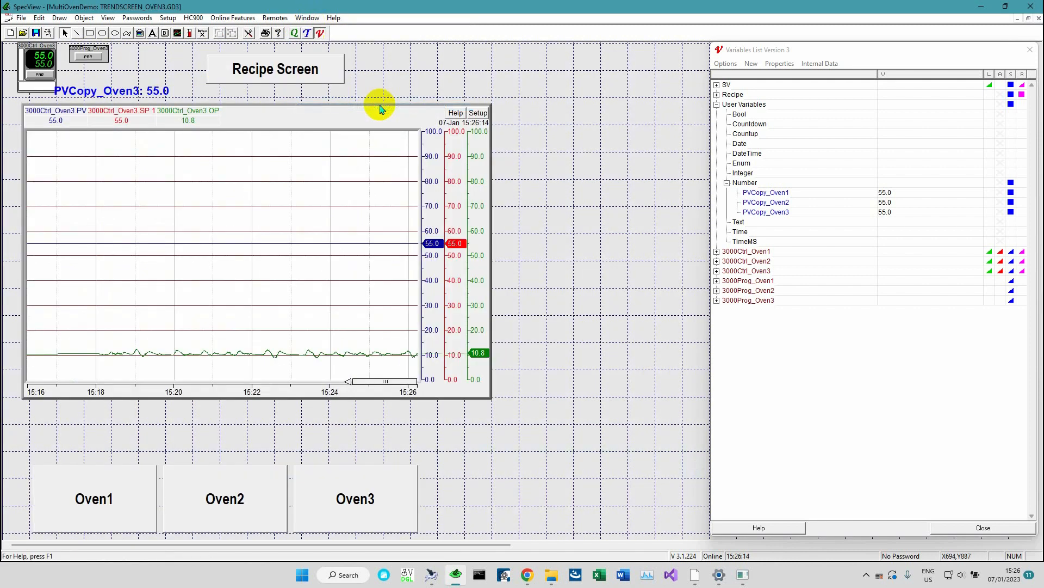
right_click(288, 75)
click(300, 79)
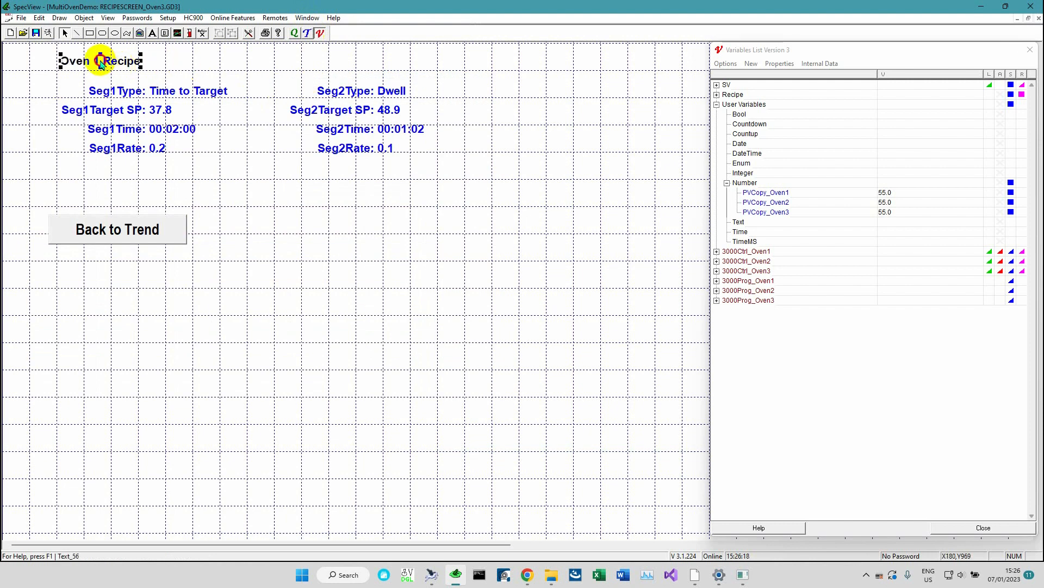
Edit the title label so it reads "Oven 3 Recipe"
double_click(102, 61)
click(435, 250)
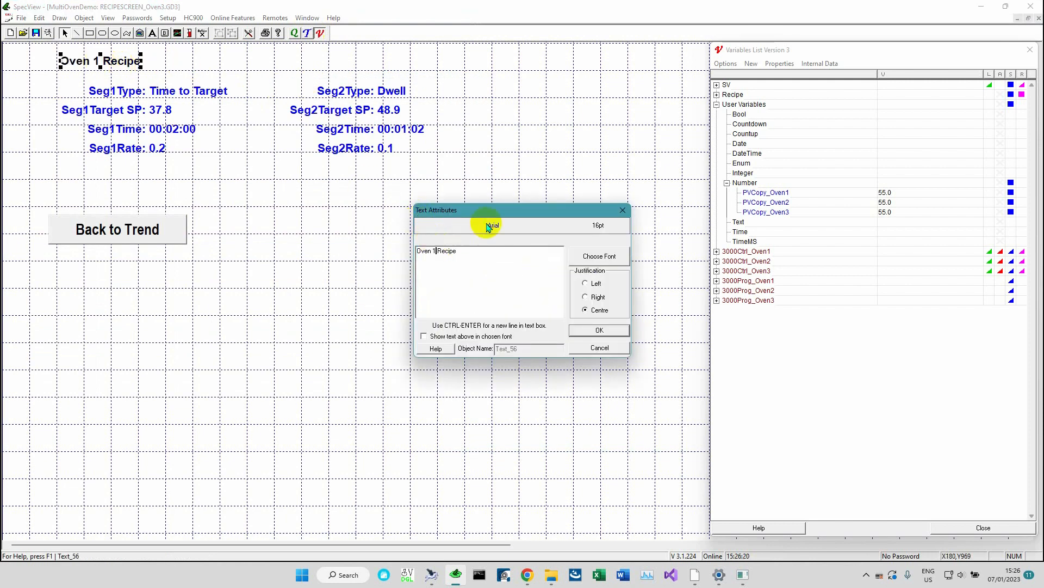
text(3)
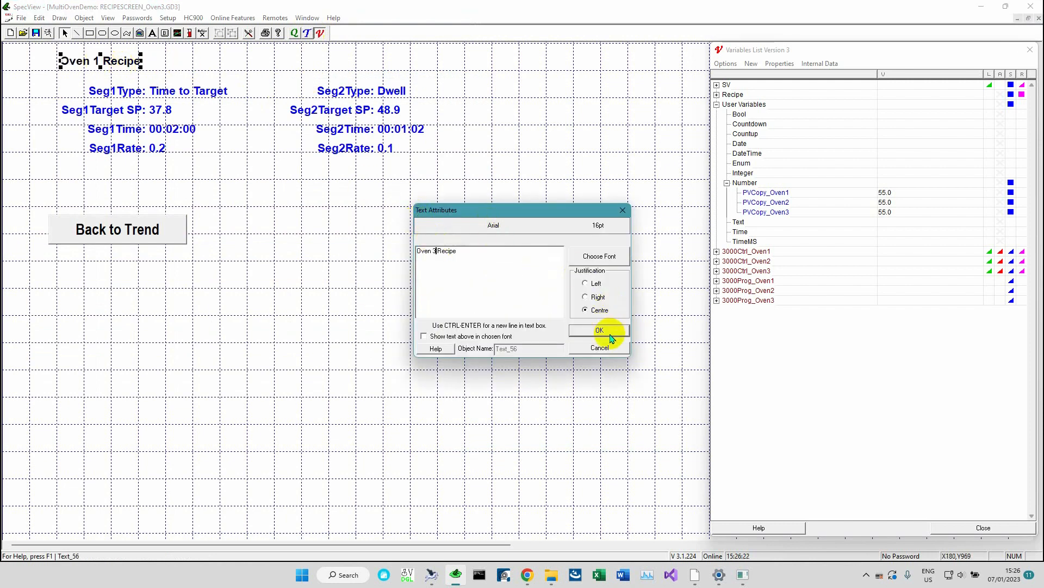
click(600, 330)
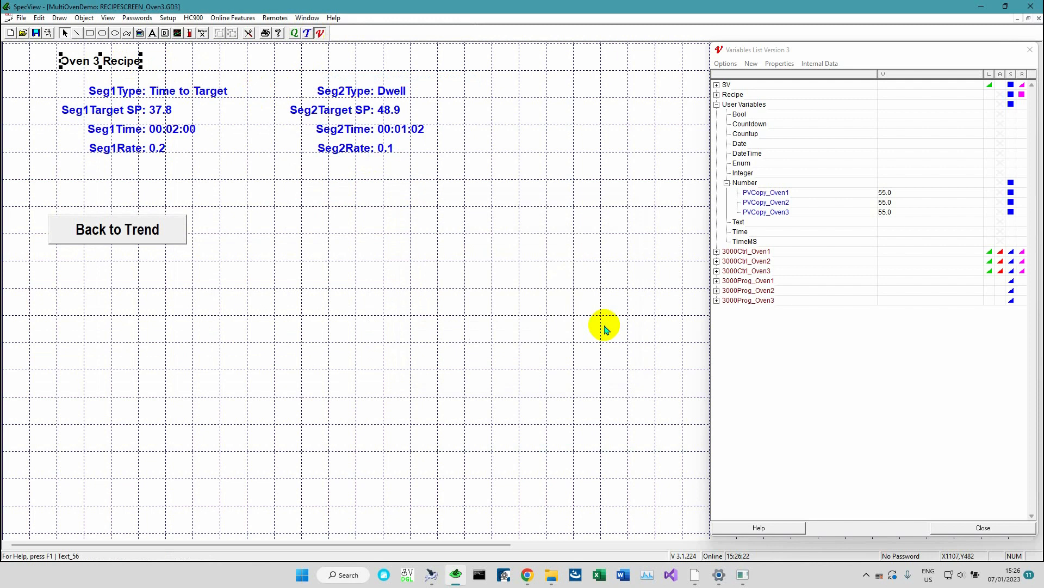
Save the edited screens and switch back to runtime mode
click(21, 17)
click(47, 79)
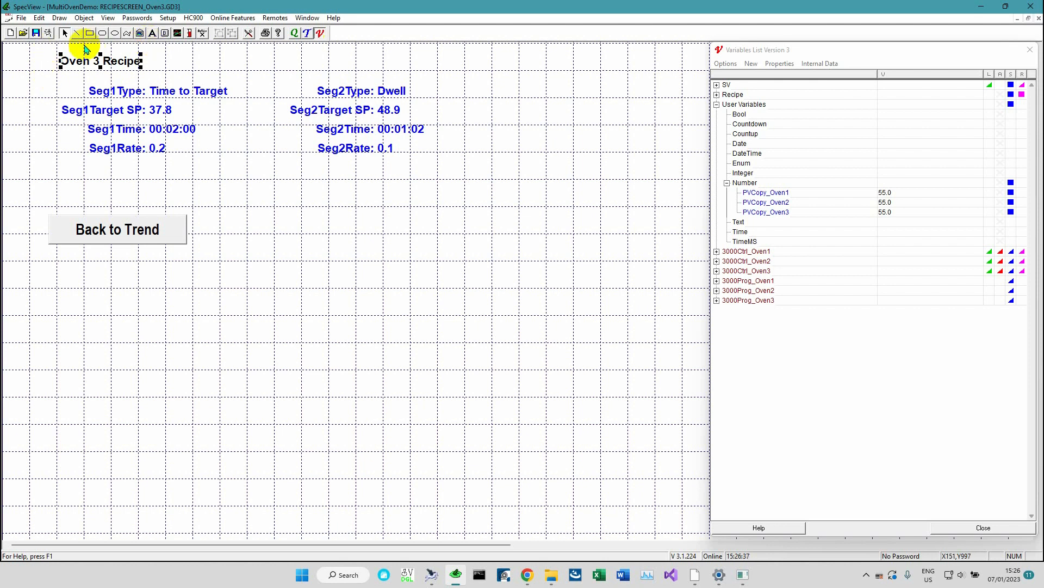
click(48, 34)
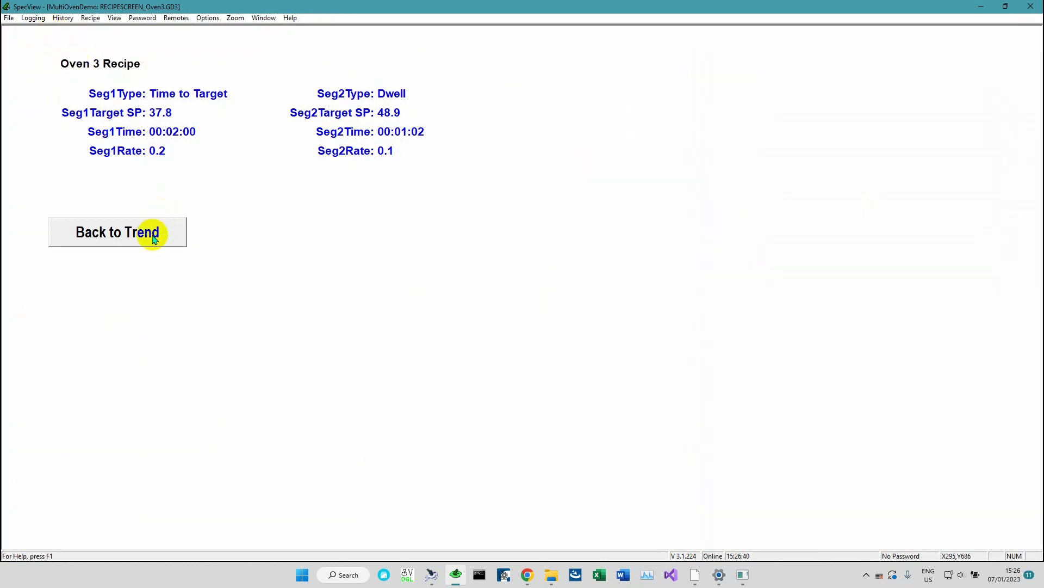
Return to the overview window and open the Oven1 recipe screen through its trend screen
click(263, 18)
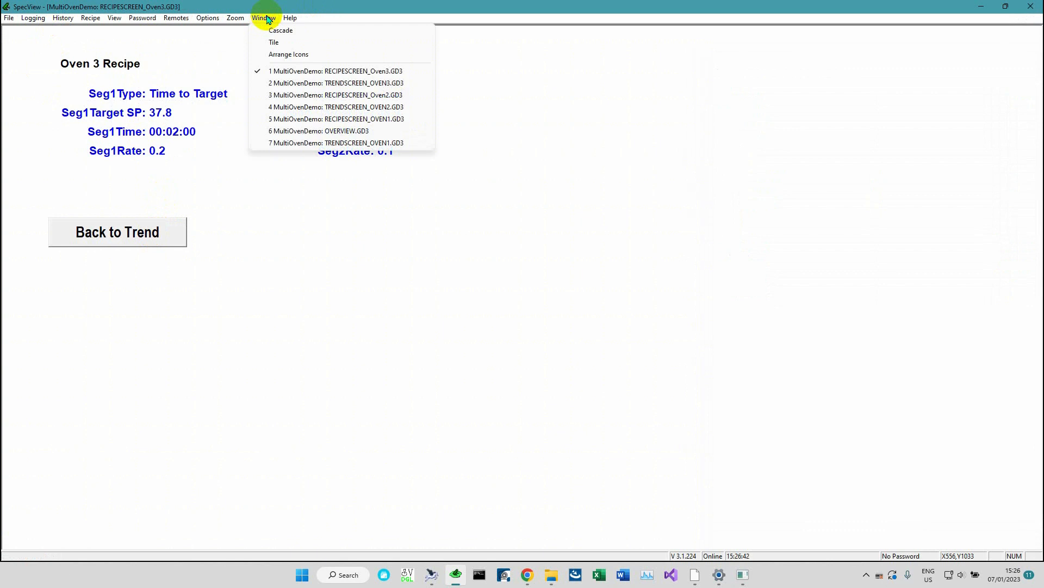
click(351, 133)
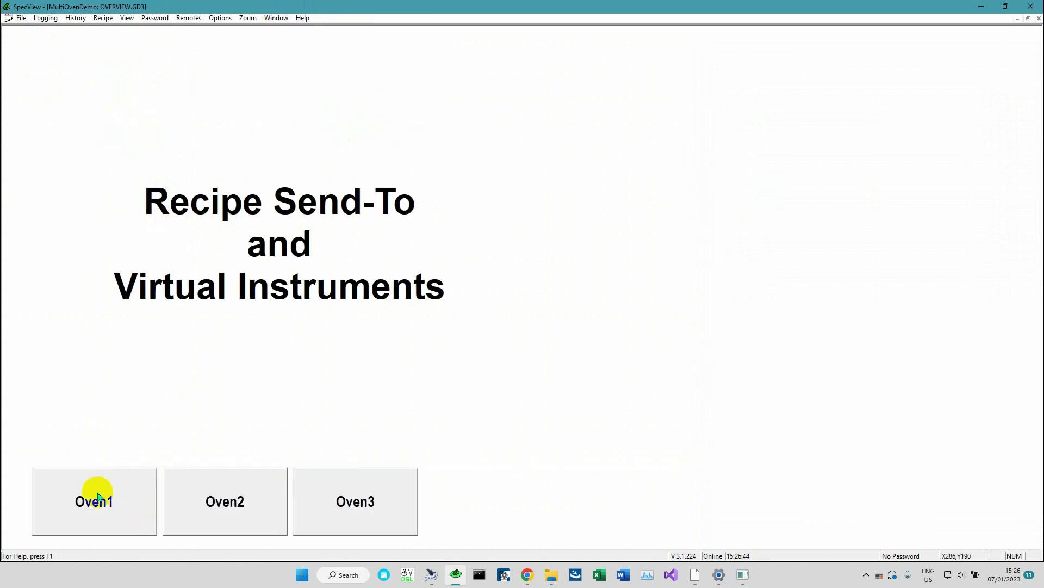
click(96, 495)
click(253, 79)
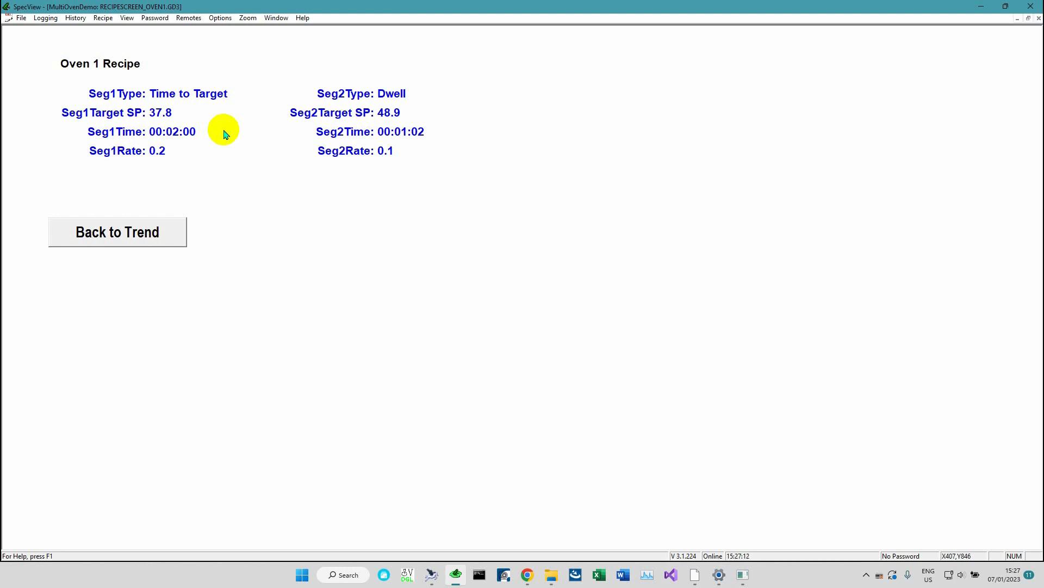
Open Recipe Management for the Oven 1 recipe screen, reposition the dialog, and exit it
click(103, 20)
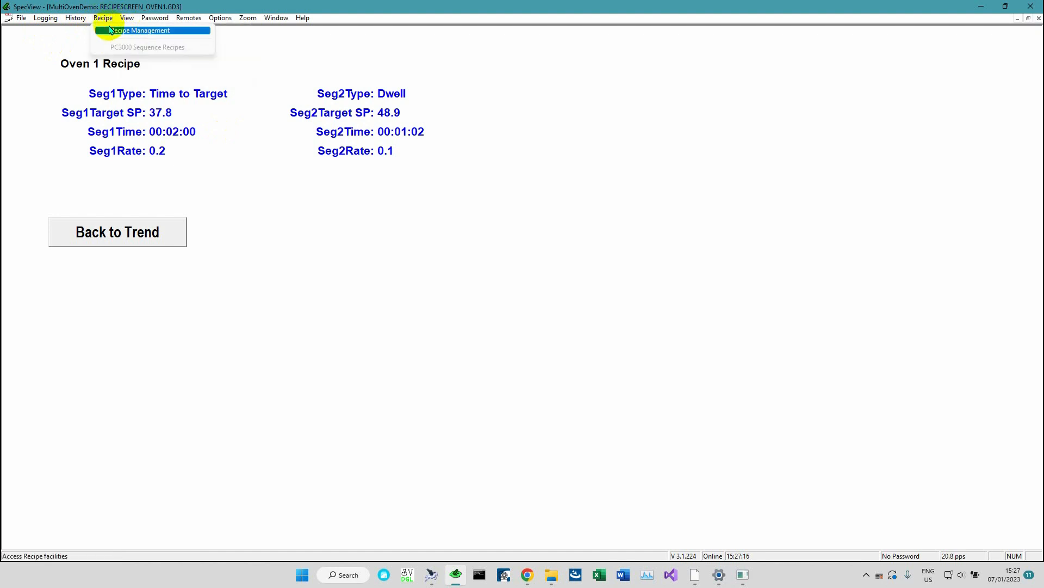
click(114, 31)
drag(272, 154, 359, 115)
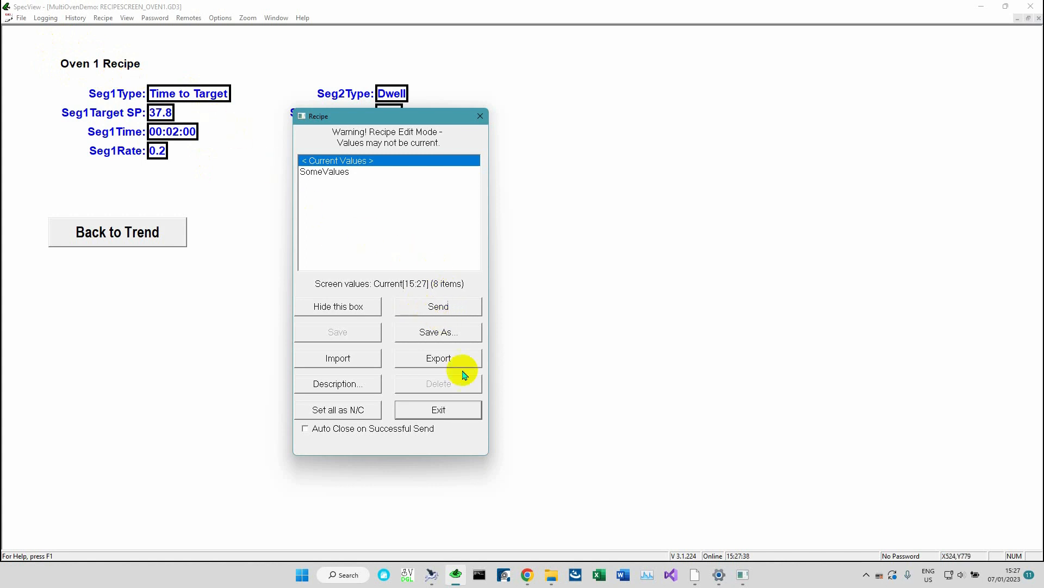
click(460, 411)
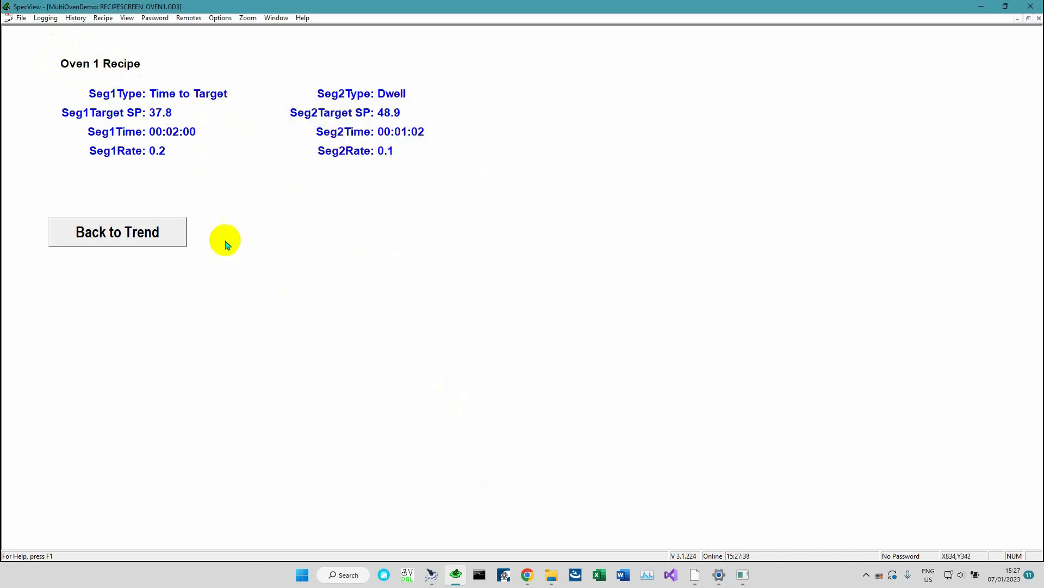
Switch to the Oven 3 recipe screen and open the Seg1Type value dialog, move it into view, and close it
click(274, 18)
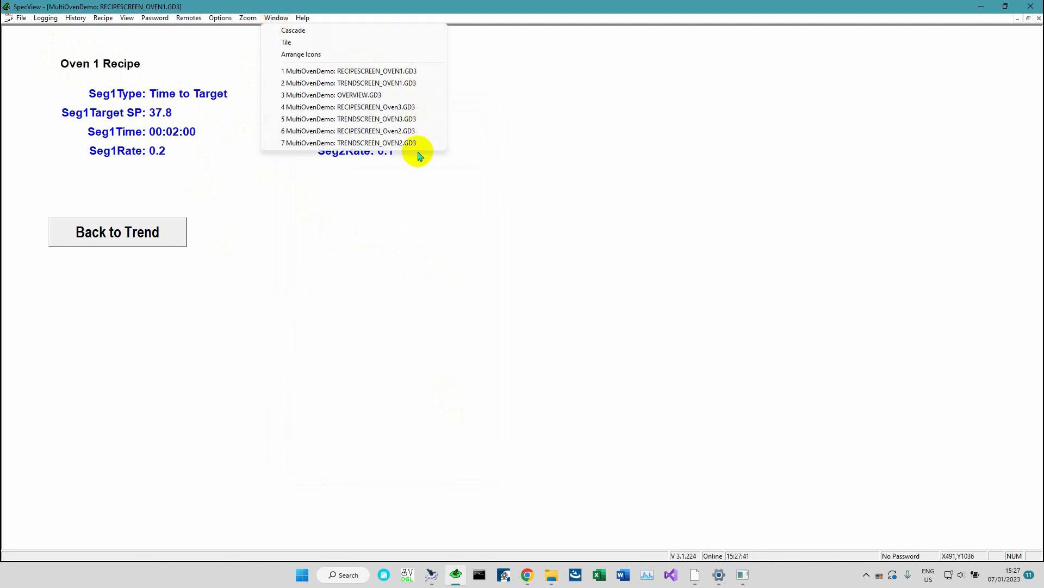
click(410, 107)
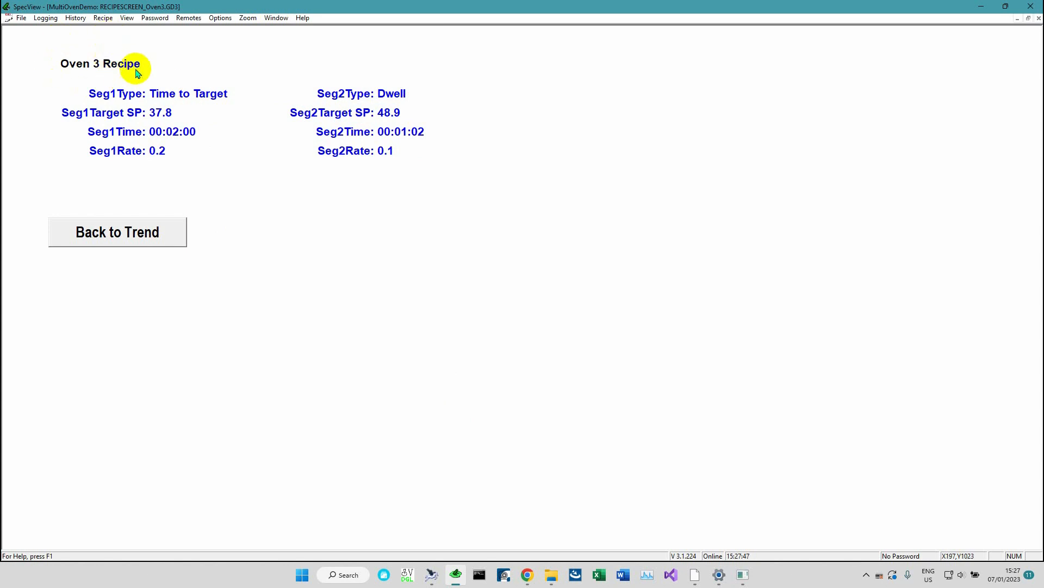
click(164, 101)
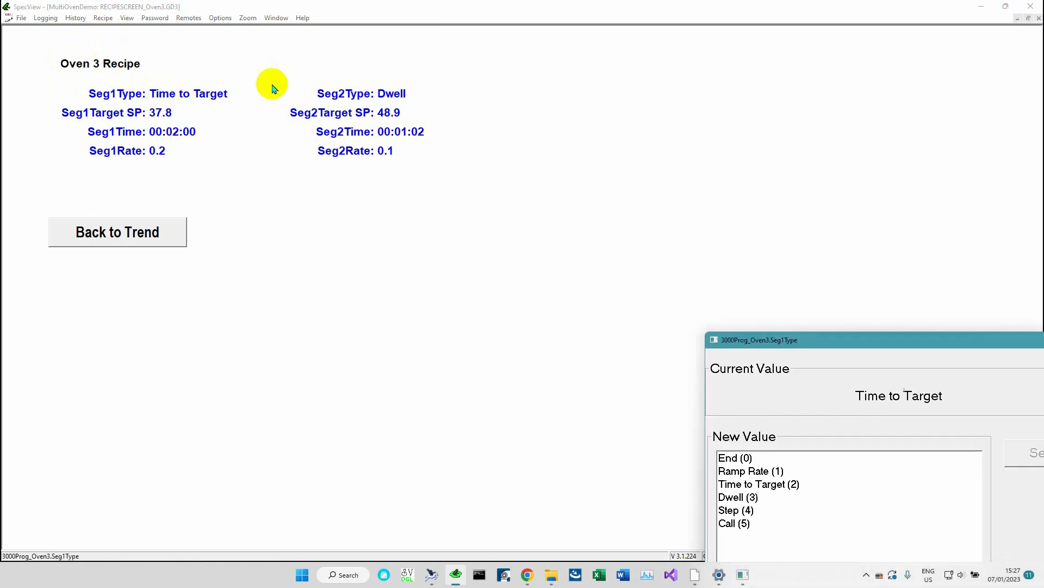
mouse_move(832, 337)
mouse_down()
mouse_move(789, 333)
mouse_move(457, 126)
mouse_up()
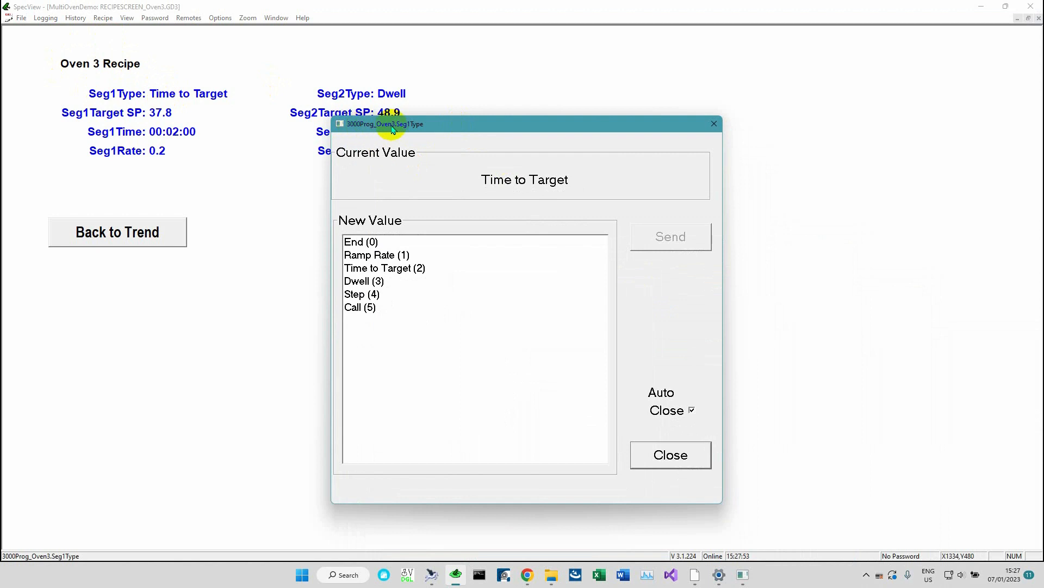
click(697, 457)
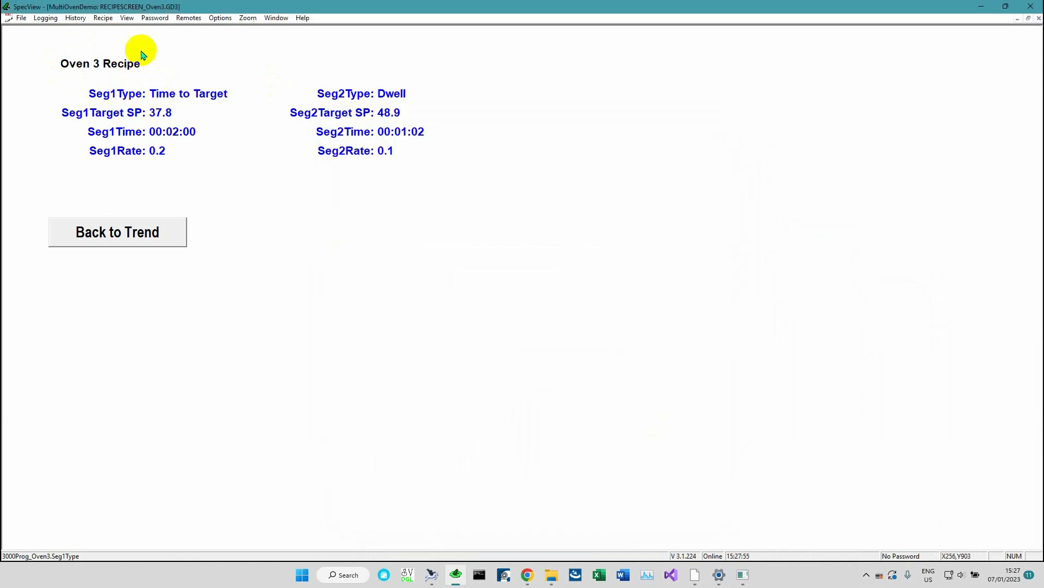
Open Recipe Management for the Oven 3 recipe screen and exit it
click(104, 21)
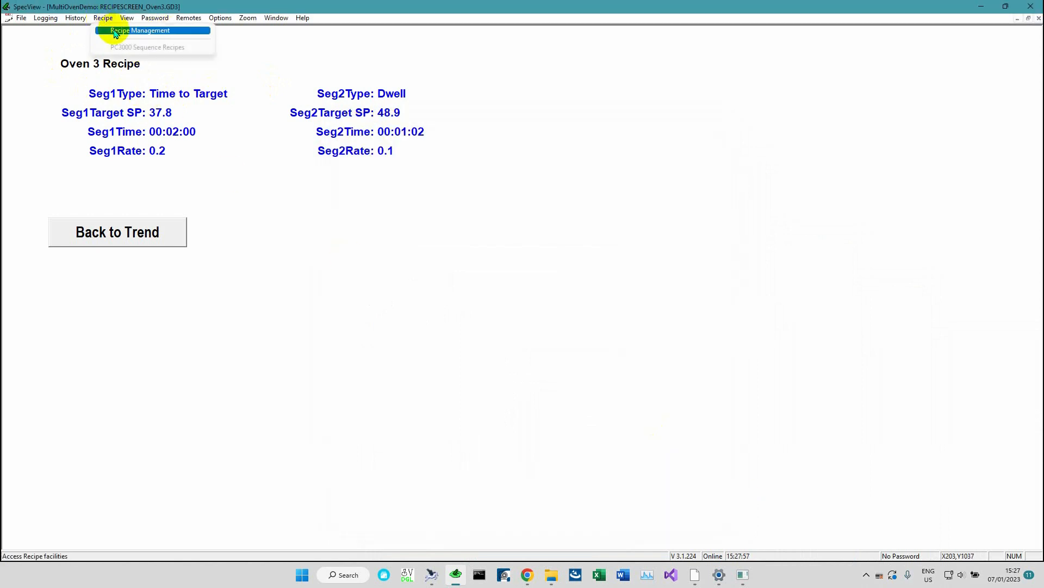
click(117, 31)
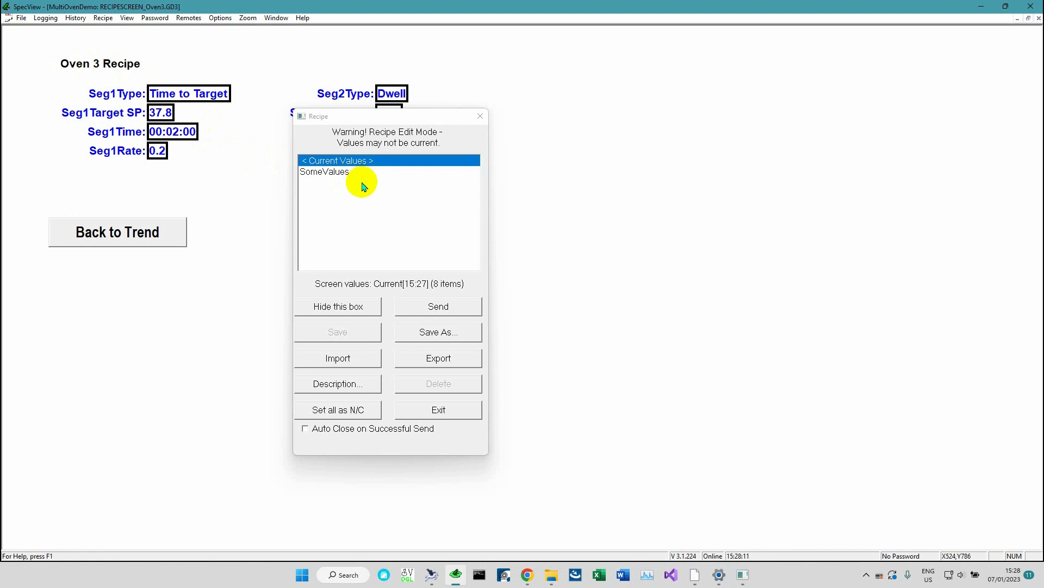
click(449, 412)
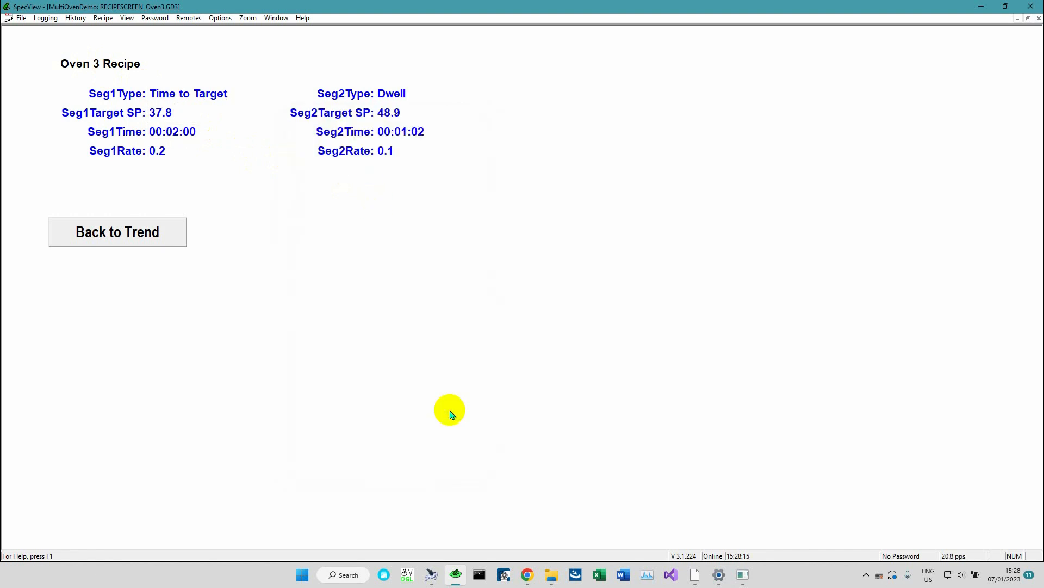
Switch to the Oven 1 recipe screen and enter edit mode while remaining online
click(281, 20)
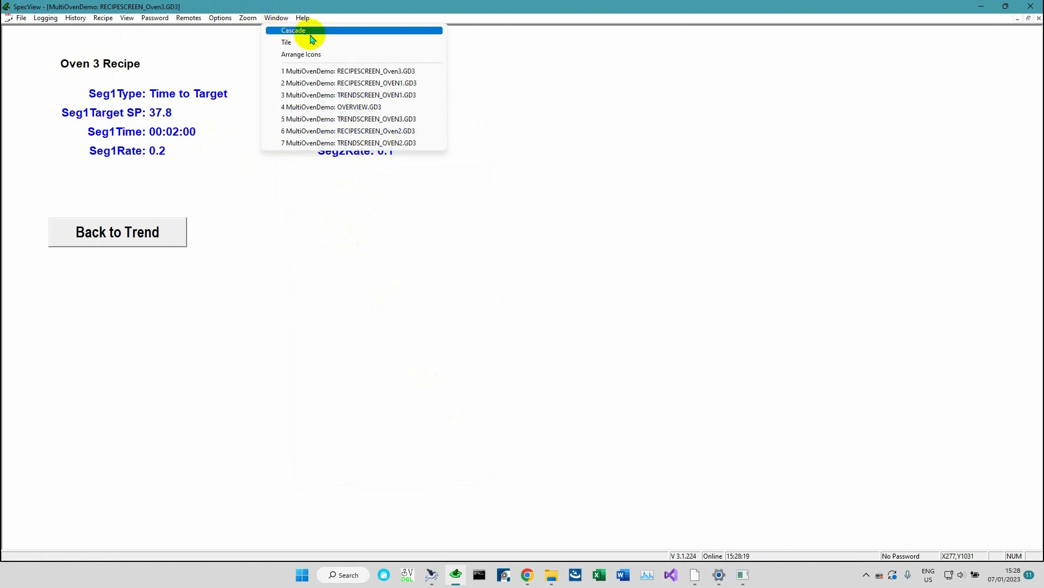
click(360, 82)
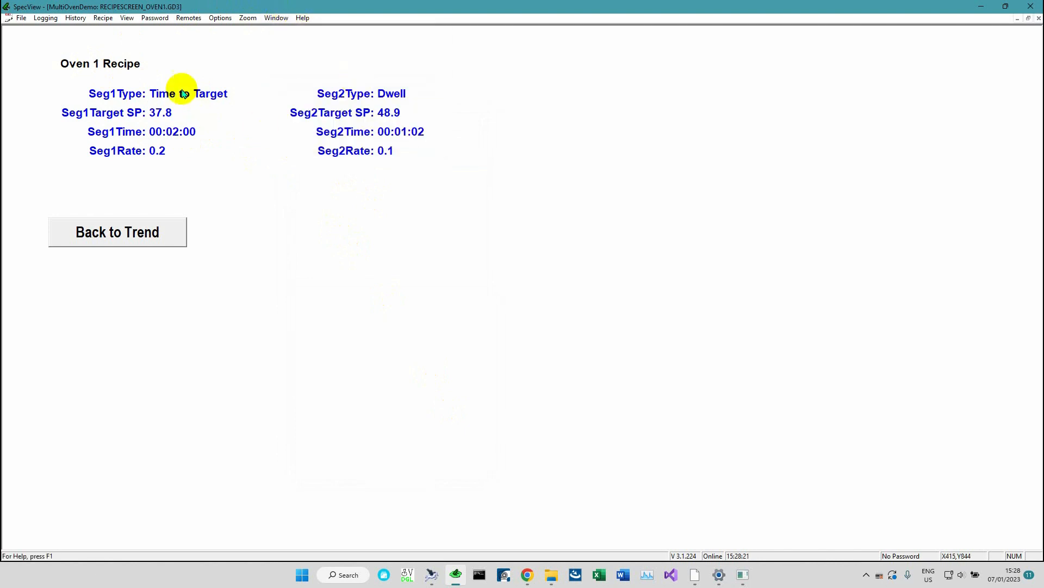
click(21, 18)
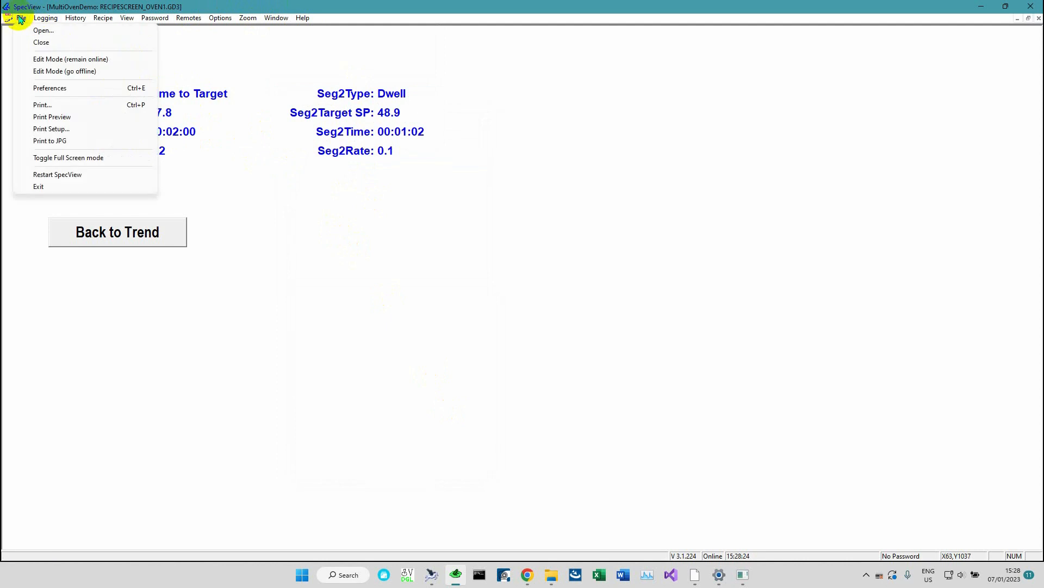
click(61, 60)
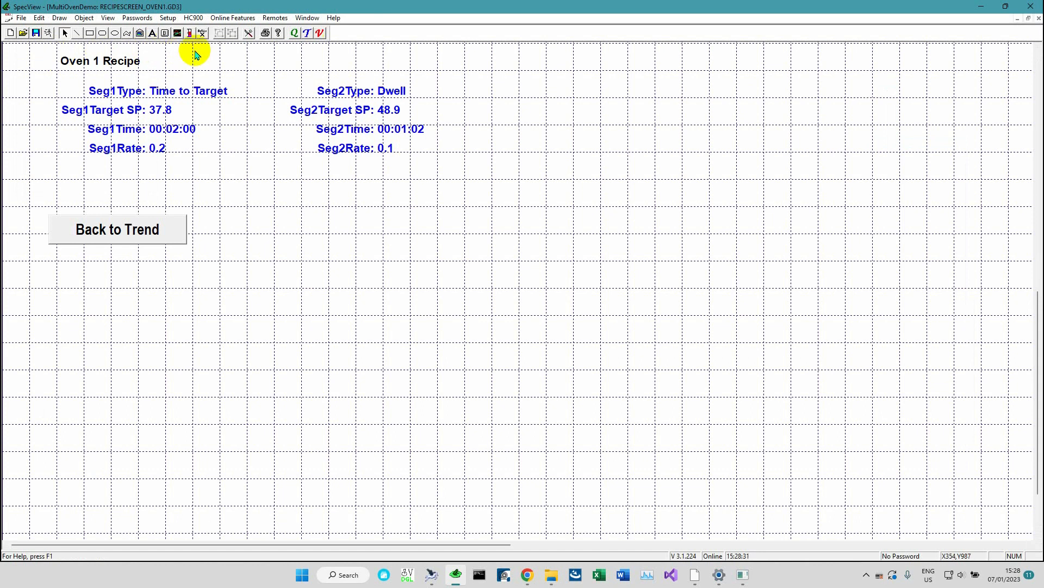
Draw a new button beside the Back to Trend button and set its caption to "Recipe Send-To"
click(164, 32)
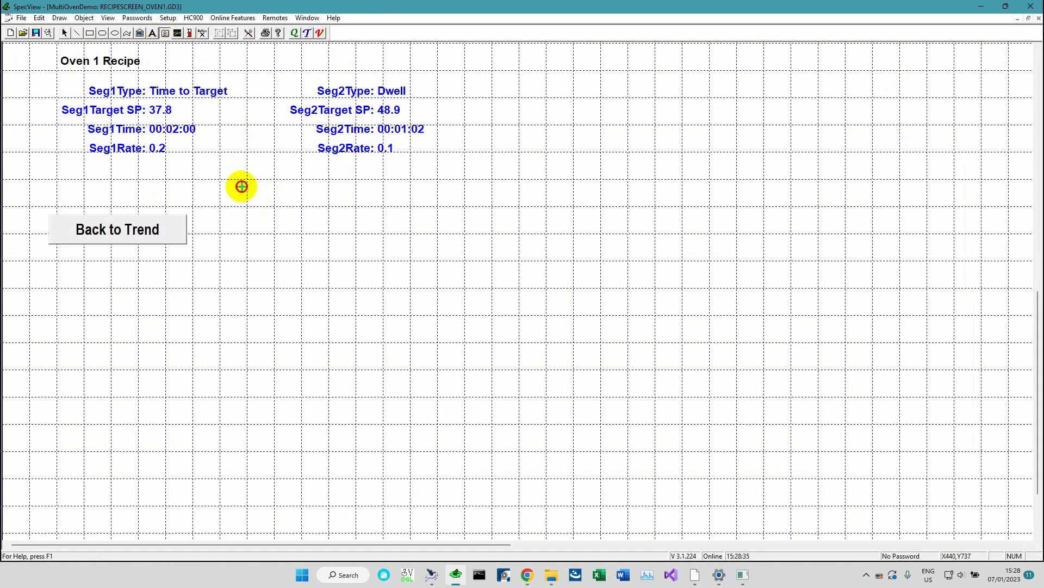
drag(241, 187, 374, 216)
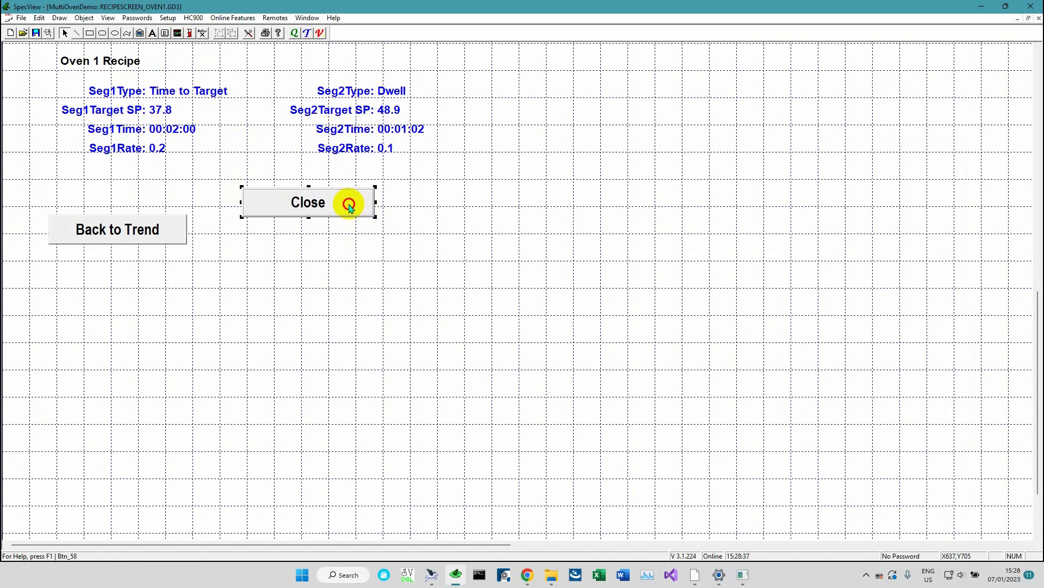
double_click(349, 207)
text(Recxip)
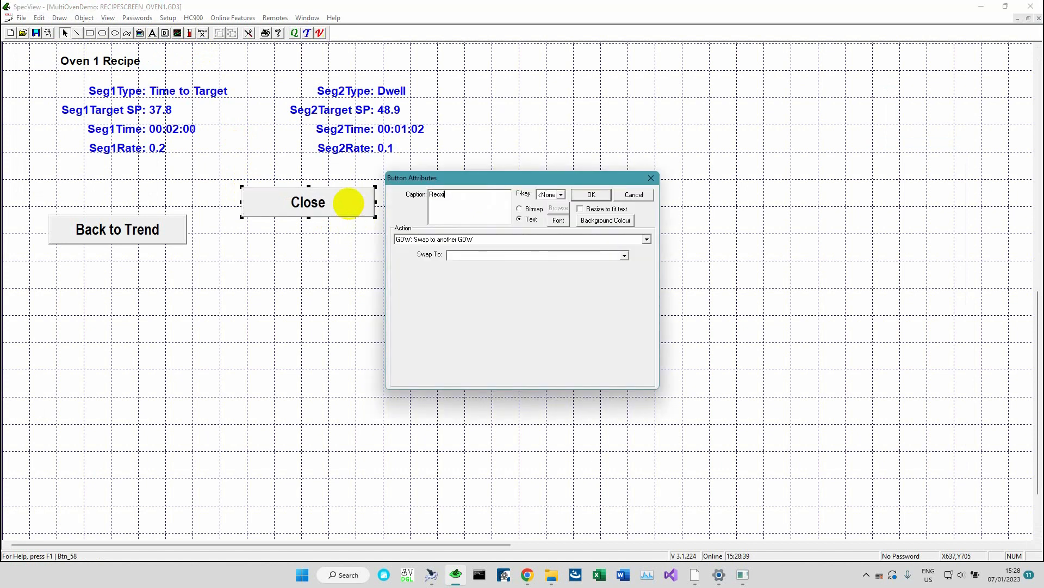
key(BackSpace)
key(BackSpace)
key(BackSpace)
text(ipe Send-To)
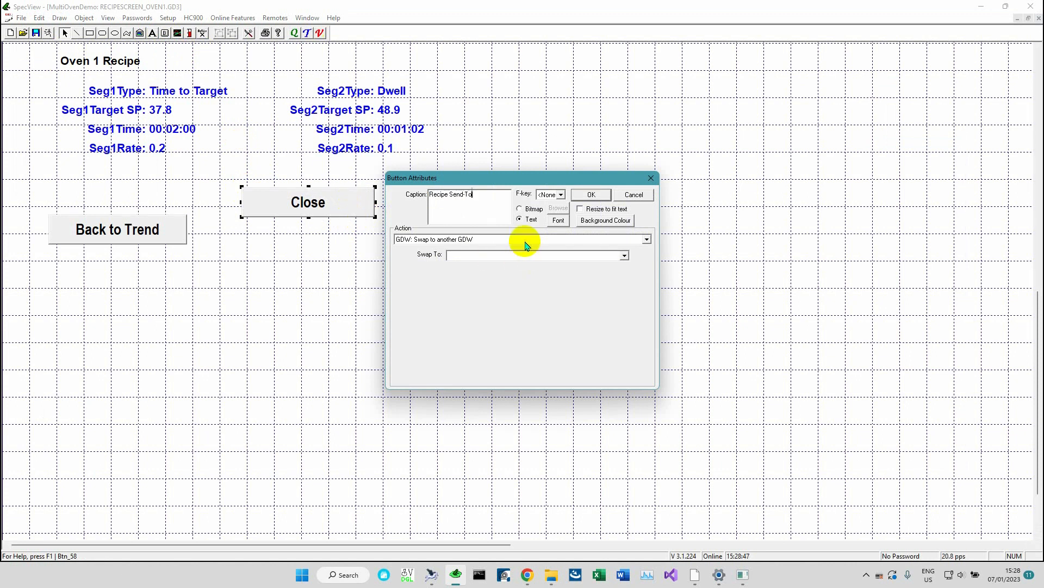
Set the button's action to "Recipe: Show Recipe Manager (Send To mode)" and confirm the attributes
click(521, 240)
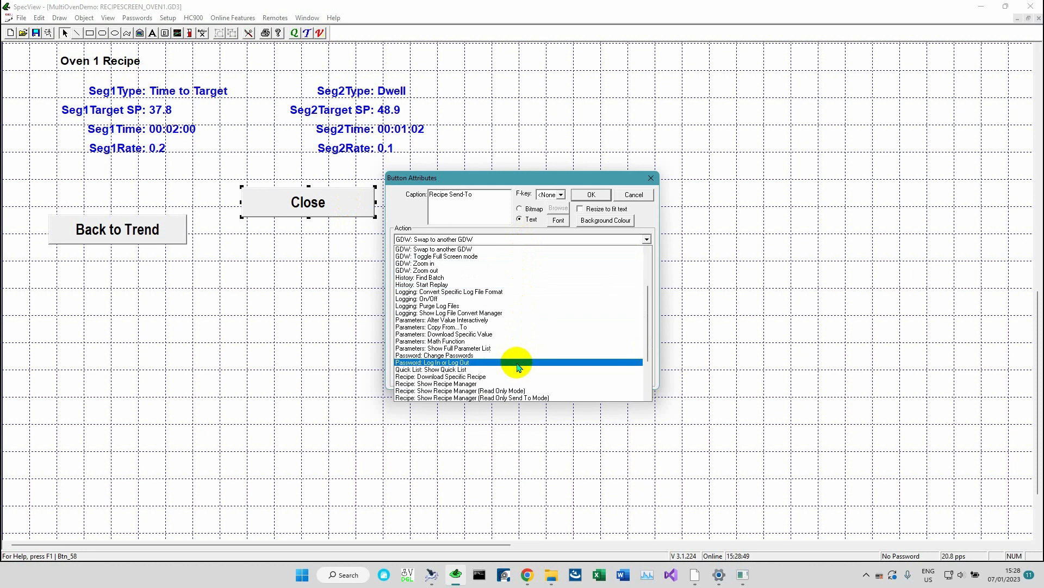
scroll(512, 380, down, 1)
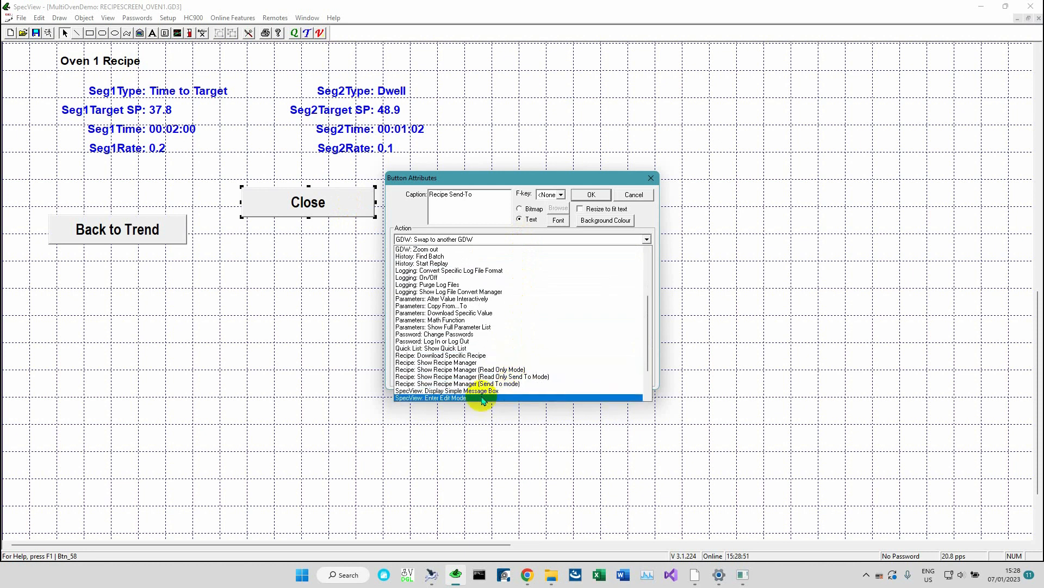
click(511, 384)
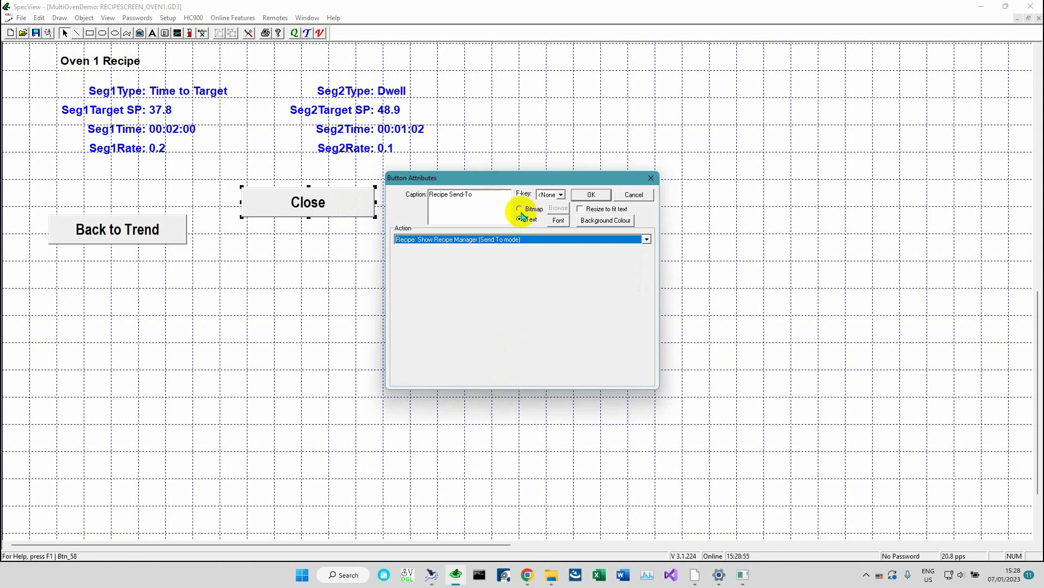
click(593, 195)
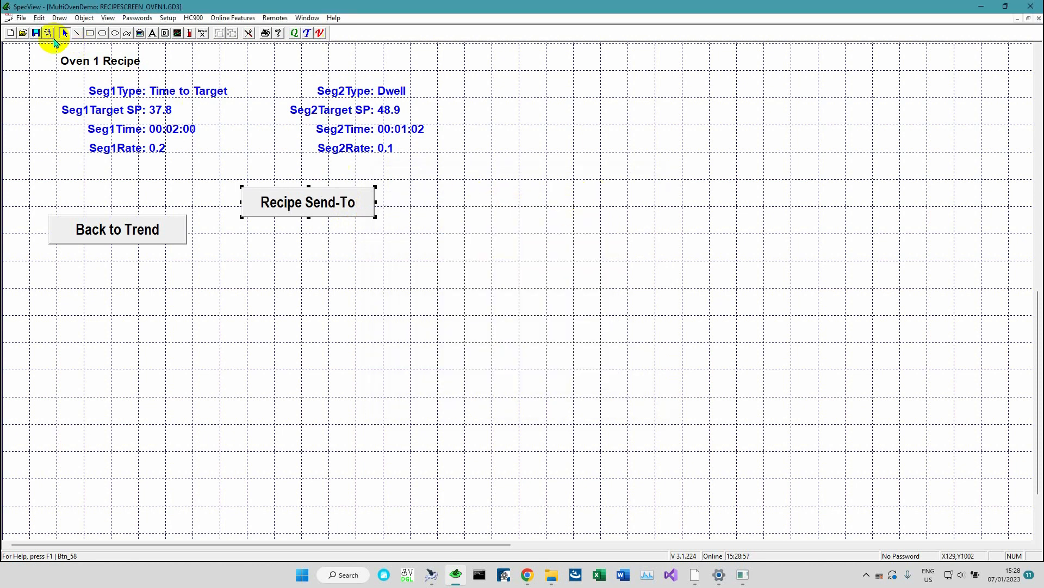
Save the Oven 1 recipe screen and switch back to runtime mode
click(35, 33)
click(48, 33)
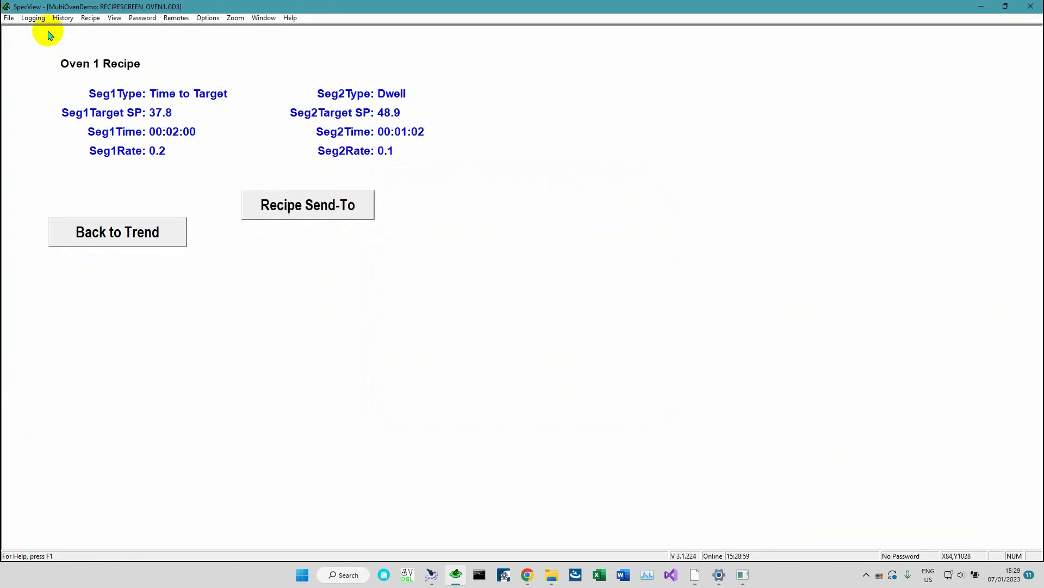
Open Recipe Management from the menu and exit it again
click(90, 18)
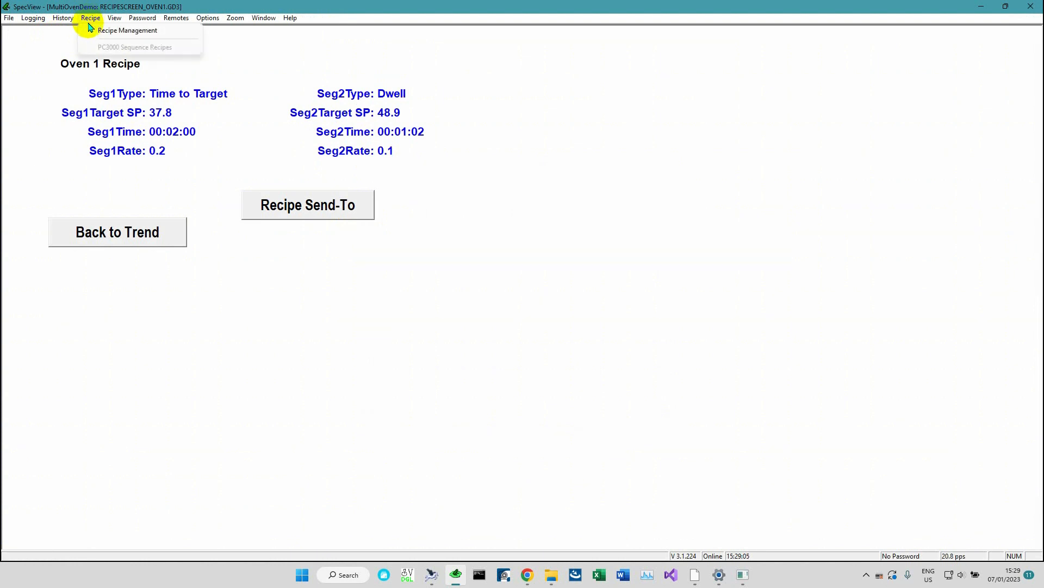
click(96, 31)
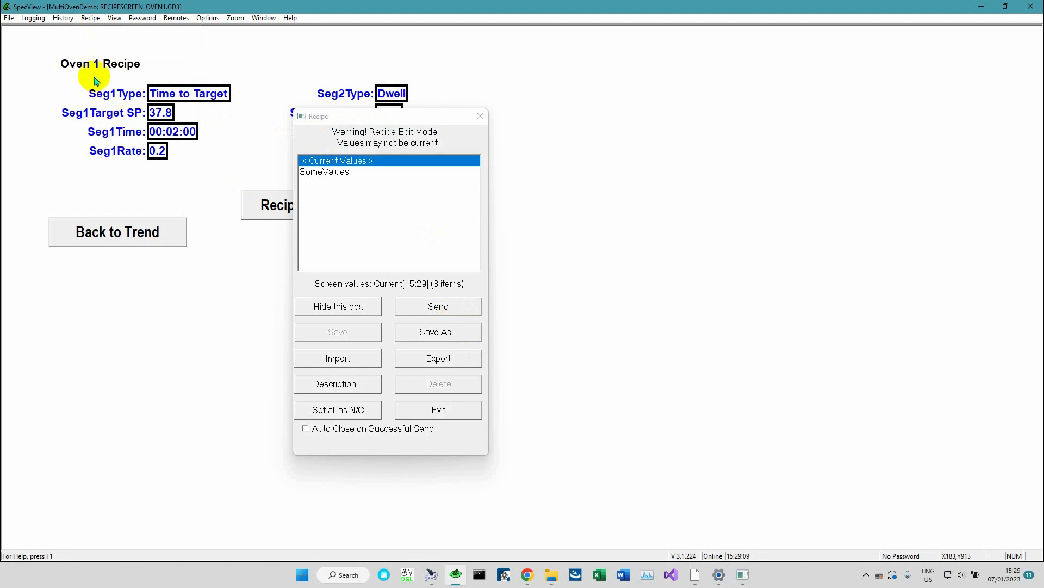
click(471, 415)
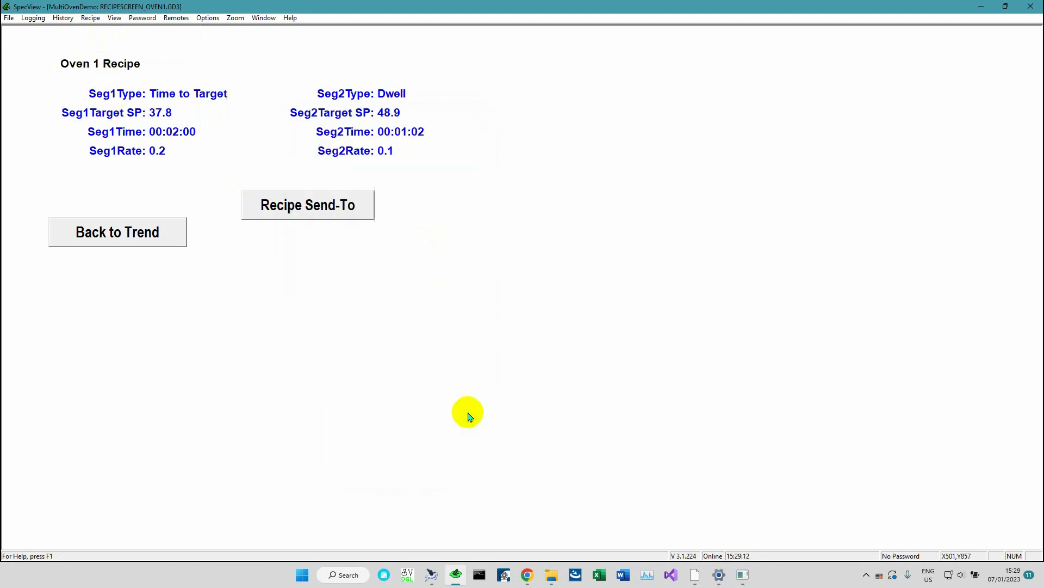
Open the recipe manager with the new Recipe Send-To button, select the SomeValues recipe, and start Send To
click(290, 210)
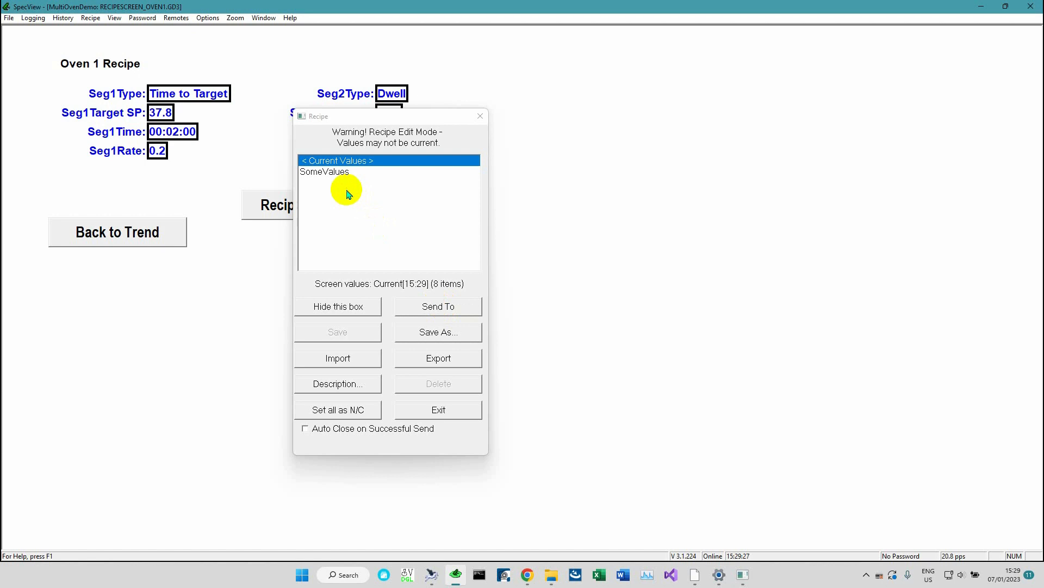
click(322, 172)
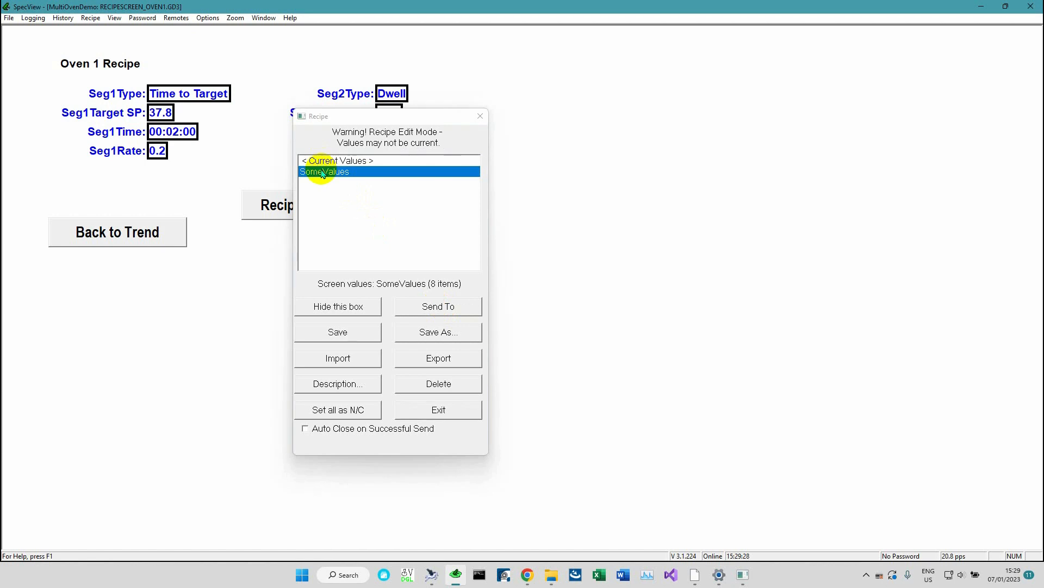
click(430, 306)
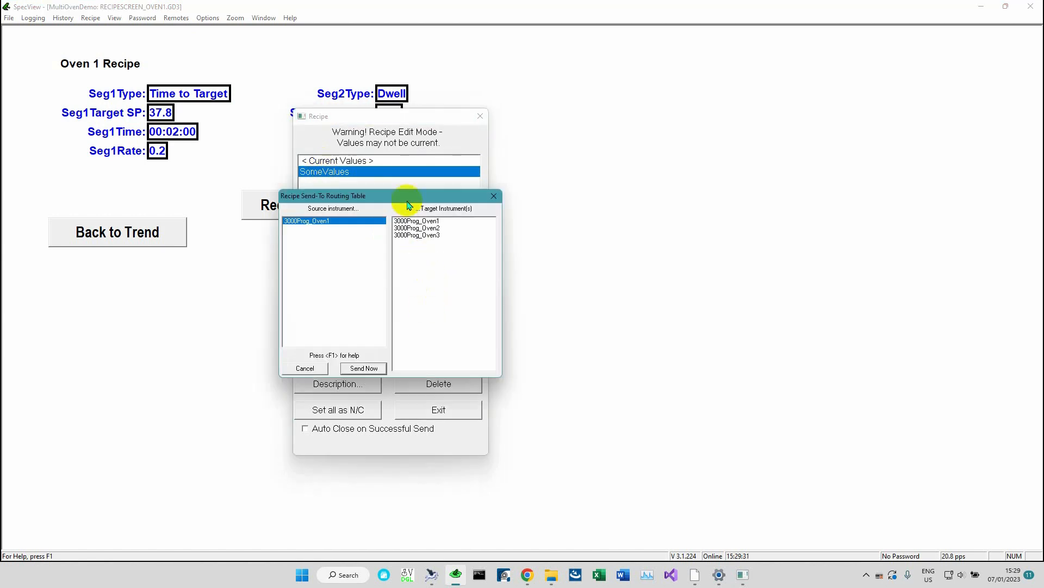
Move the routing table and choose 3000Prog_Oven2 as the only target instrument
drag(405, 199, 437, 200)
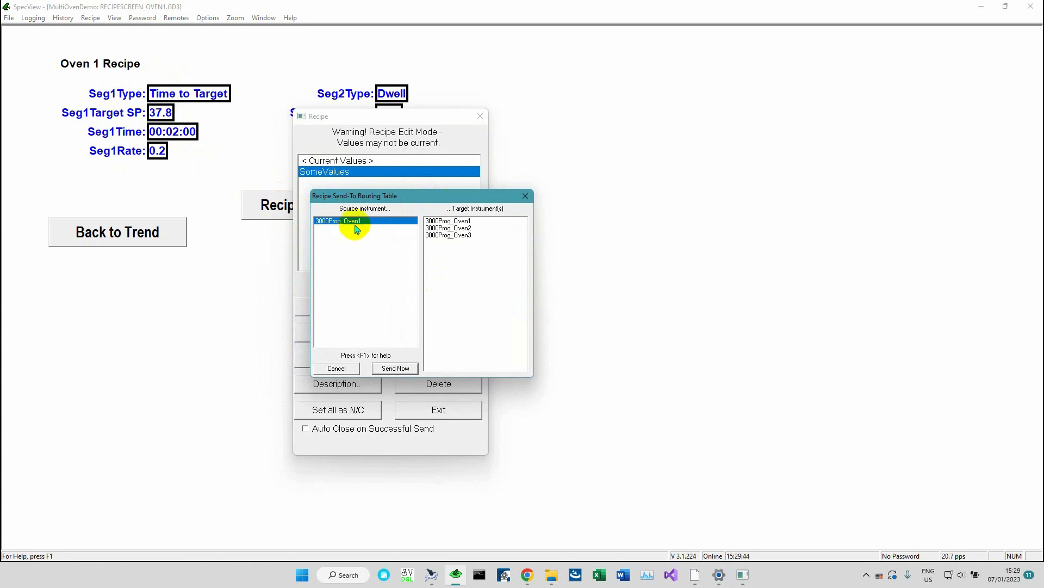
click(473, 227)
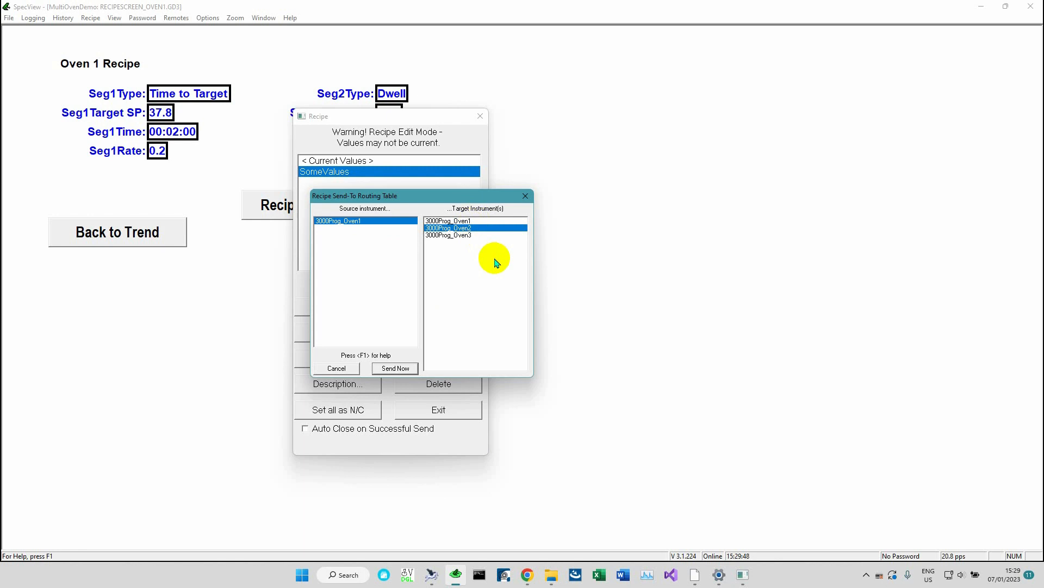
click(465, 234)
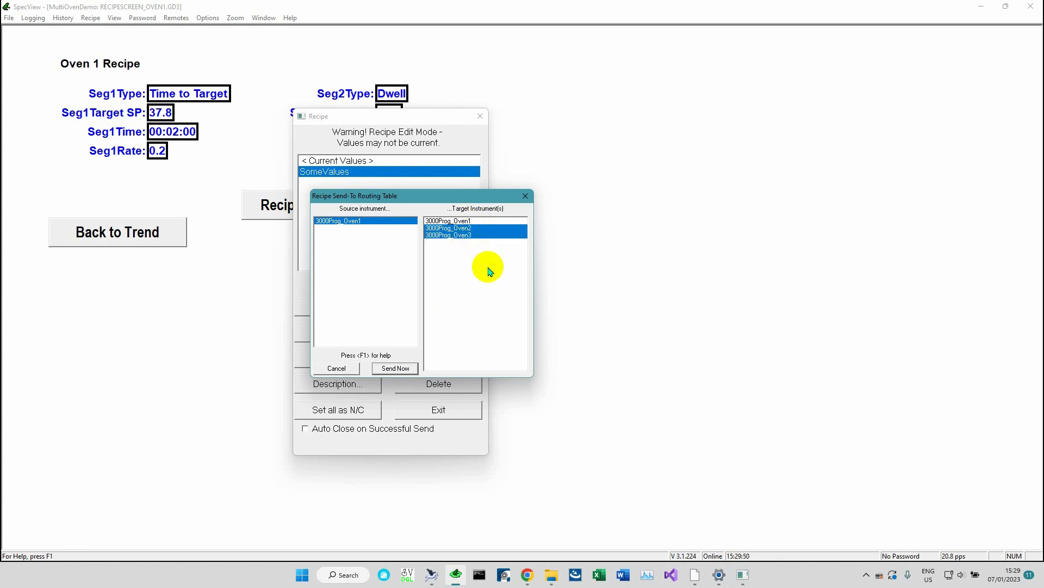
click(464, 220)
click(465, 221)
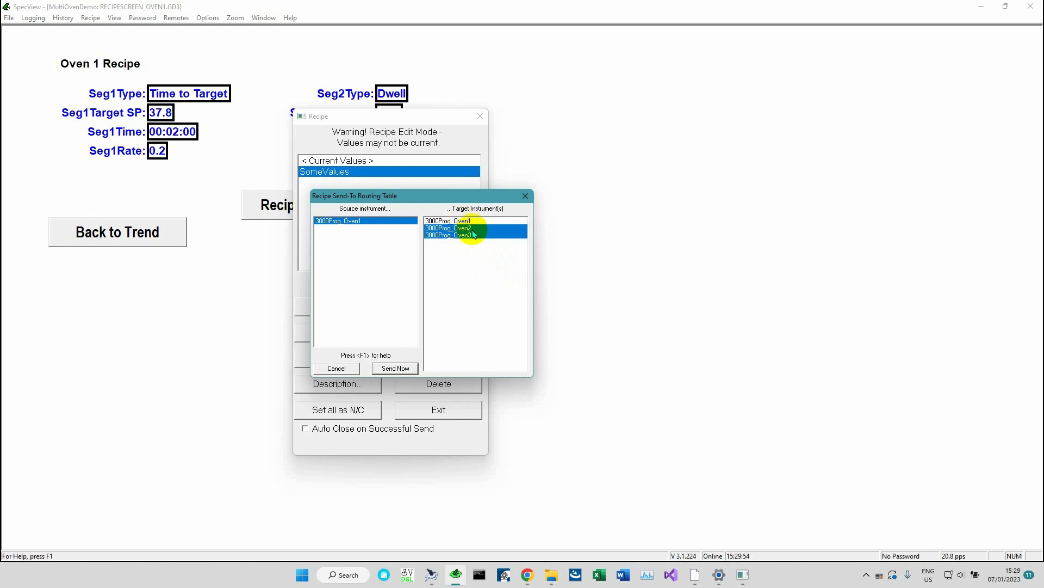
click(467, 234)
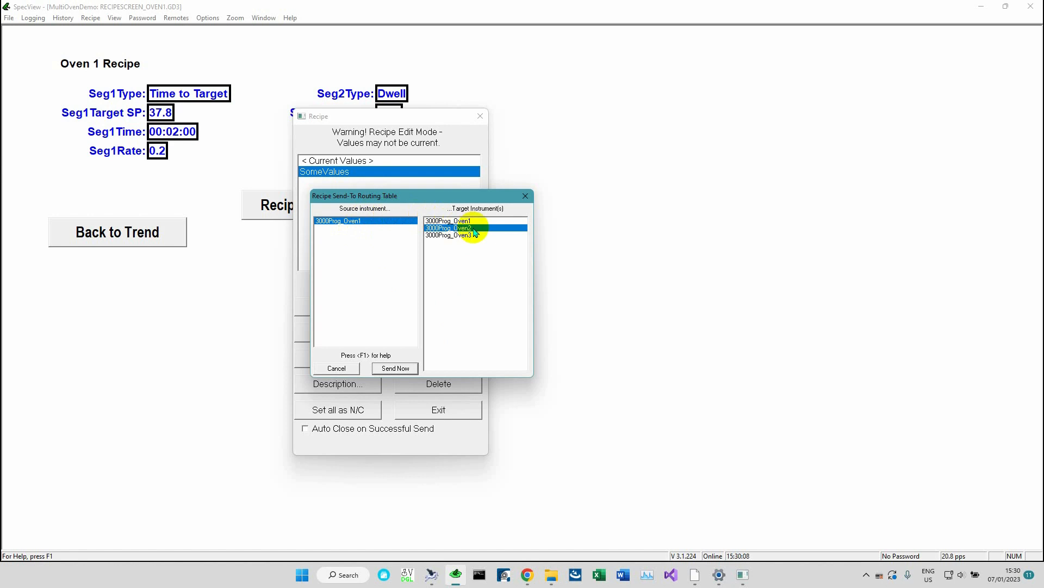
Send the recipe now and skip the entire target instrument at the download prompt
click(397, 368)
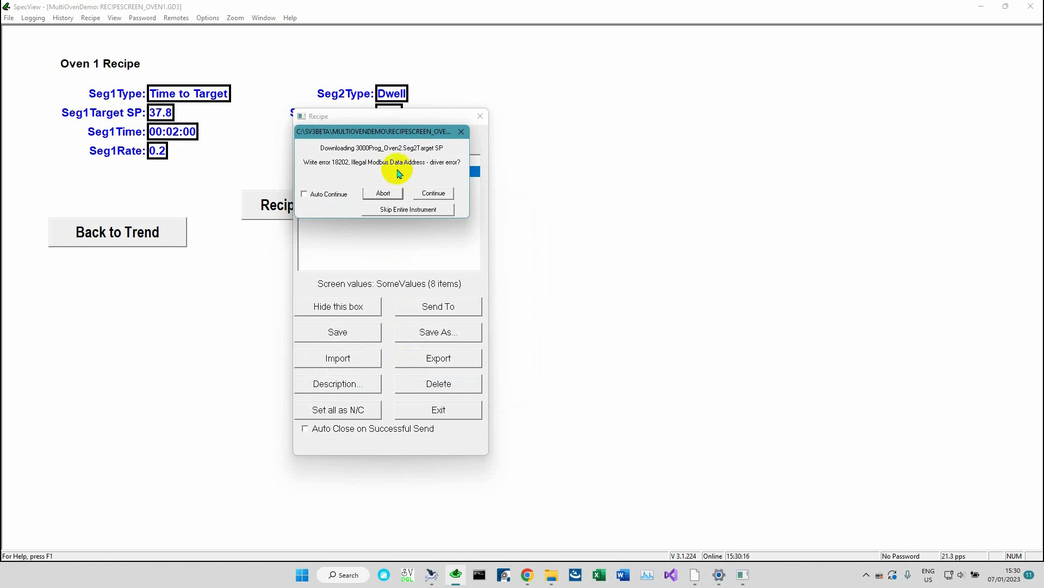
click(412, 210)
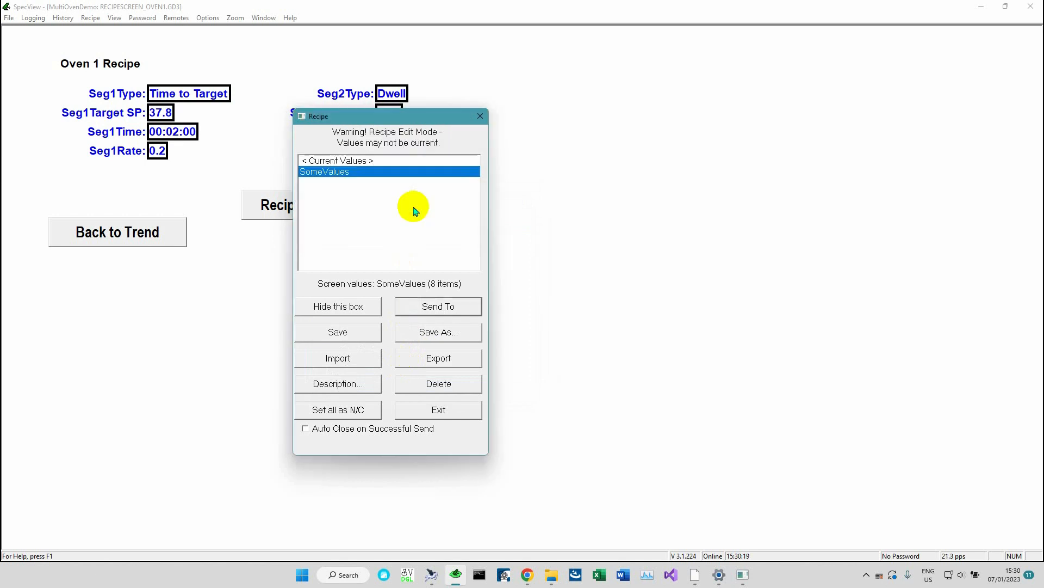
Open the Send-To routing table, try different target instrument selections, then cancel it and close the recipe box
click(440, 316)
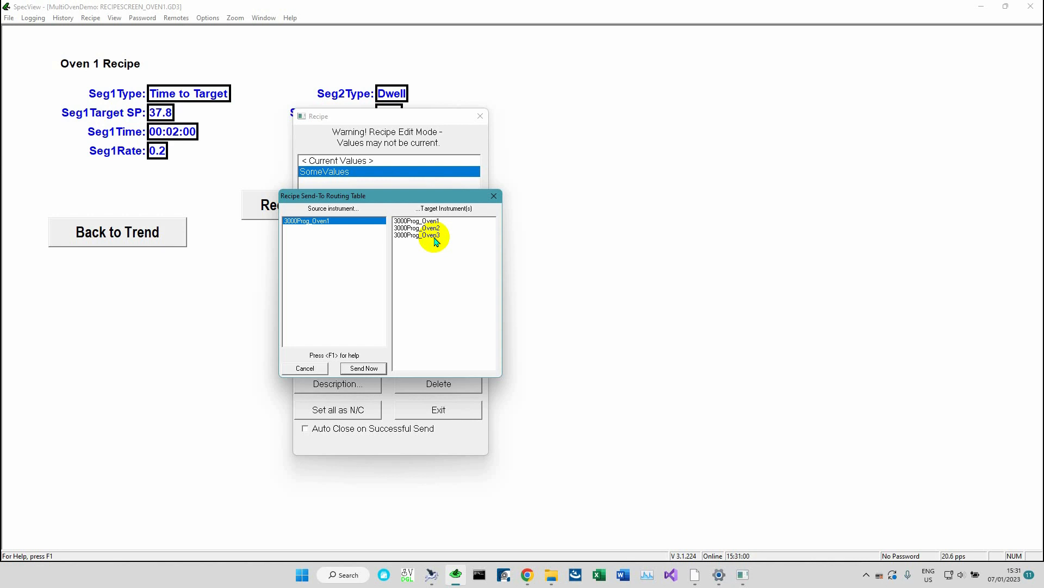
drag(428, 221, 434, 235)
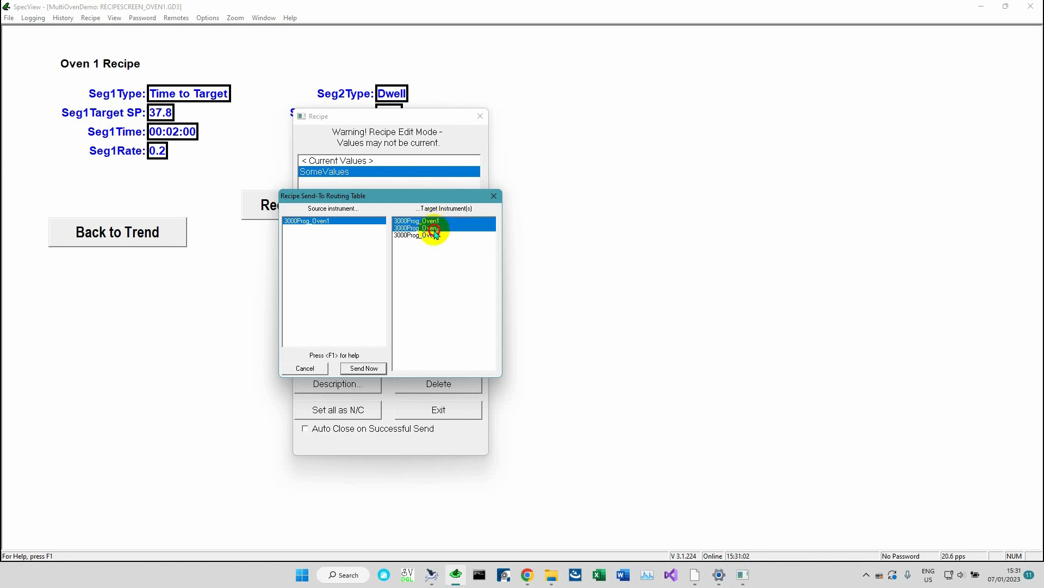
click(430, 221)
click(433, 228)
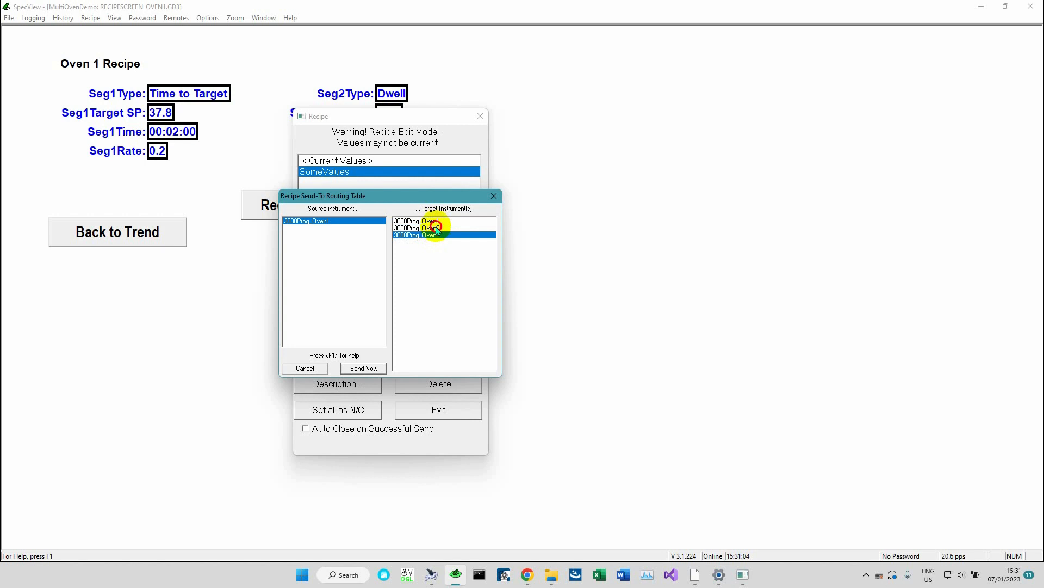
click(432, 235)
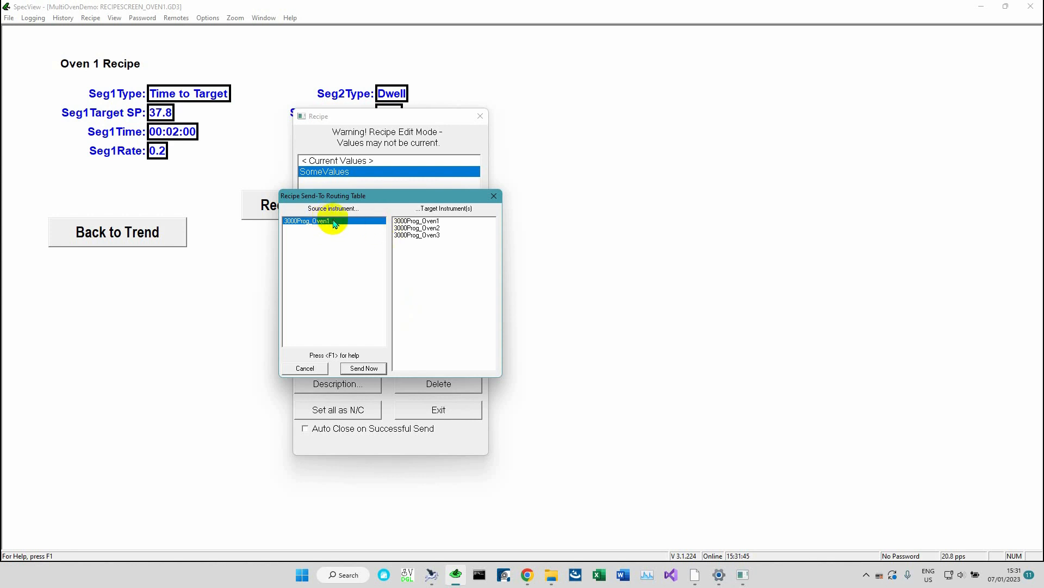
click(436, 228)
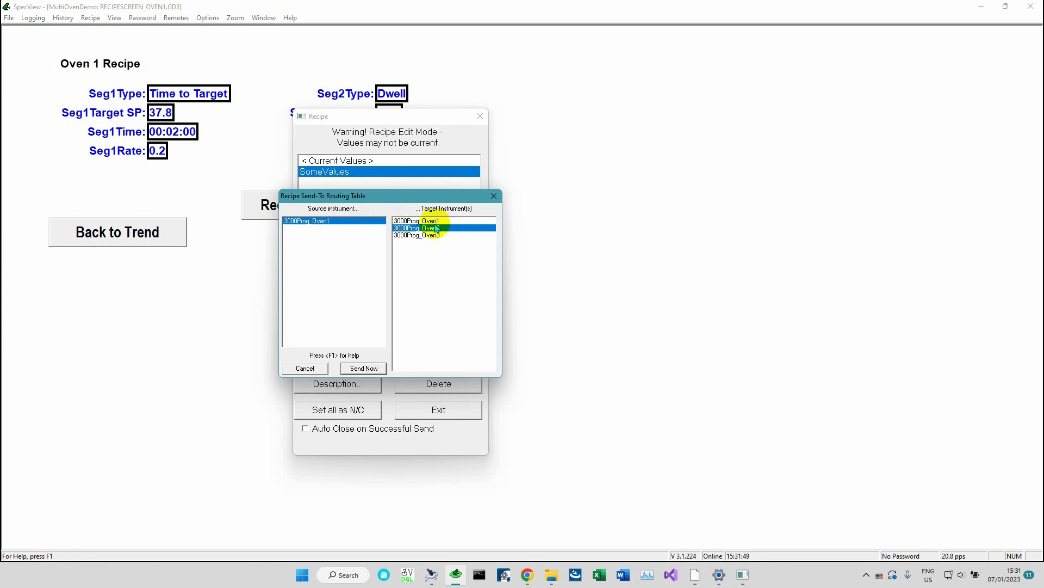
click(434, 222)
click(433, 229)
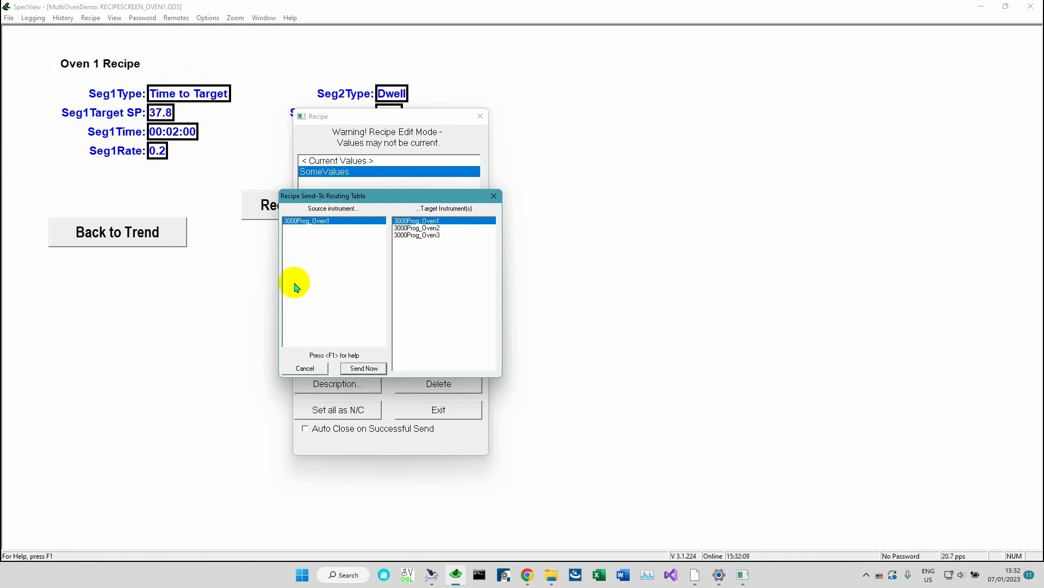
click(305, 368)
click(451, 408)
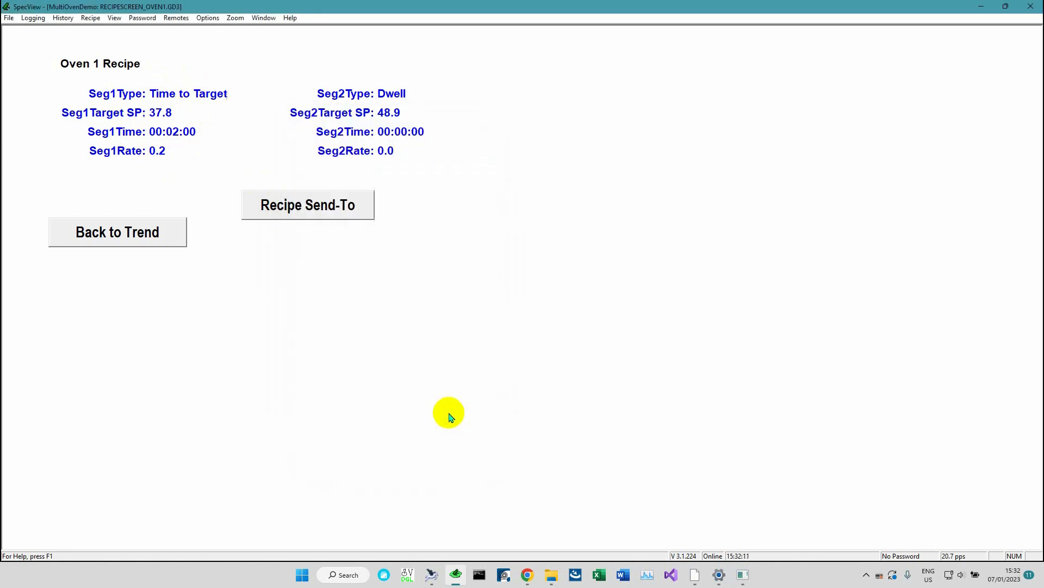
Open Recipe Management from the menu, select the SomeValues recipe, and exit the recipe box
click(90, 18)
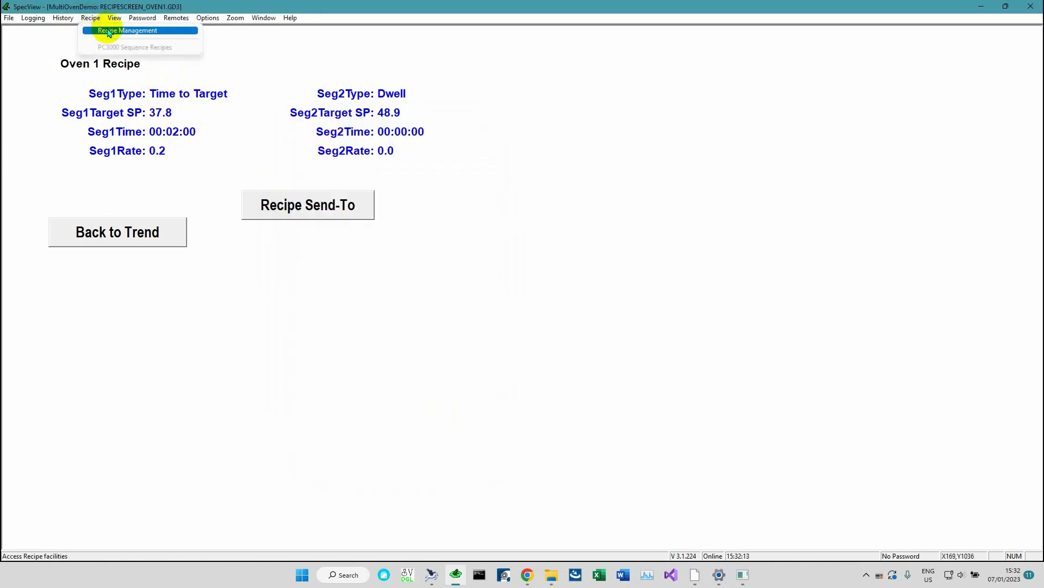
click(109, 30)
click(340, 172)
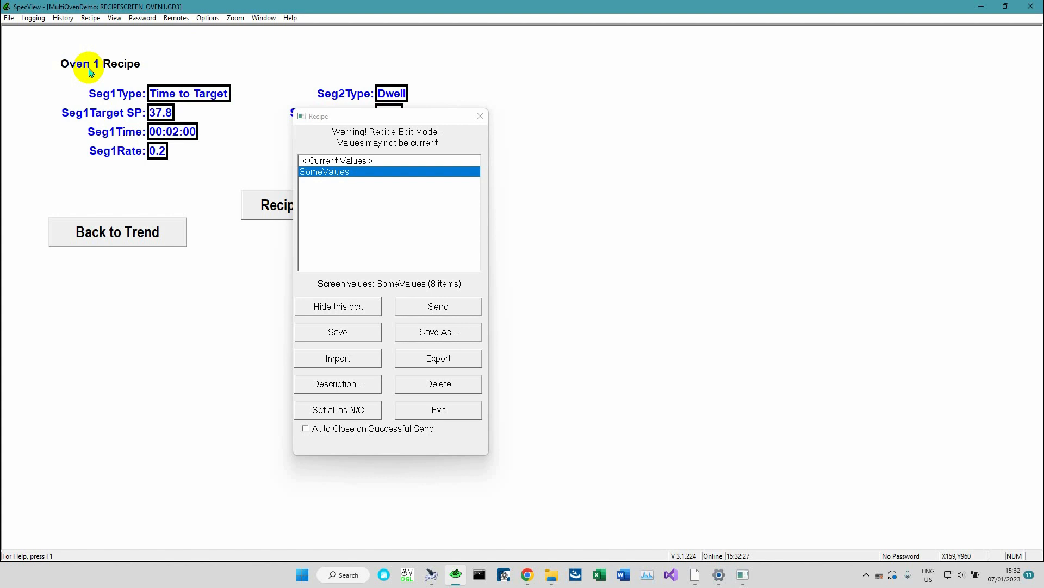
click(427, 410)
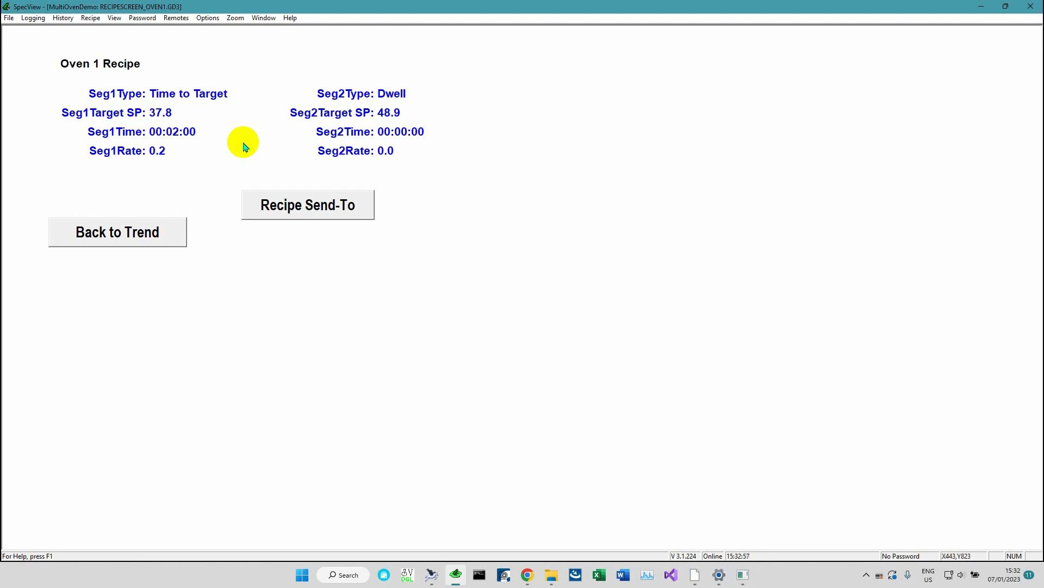
Switch to Edit Mode (go offline) and open the Variables List for the Oven 1 recipe screen
click(9, 19)
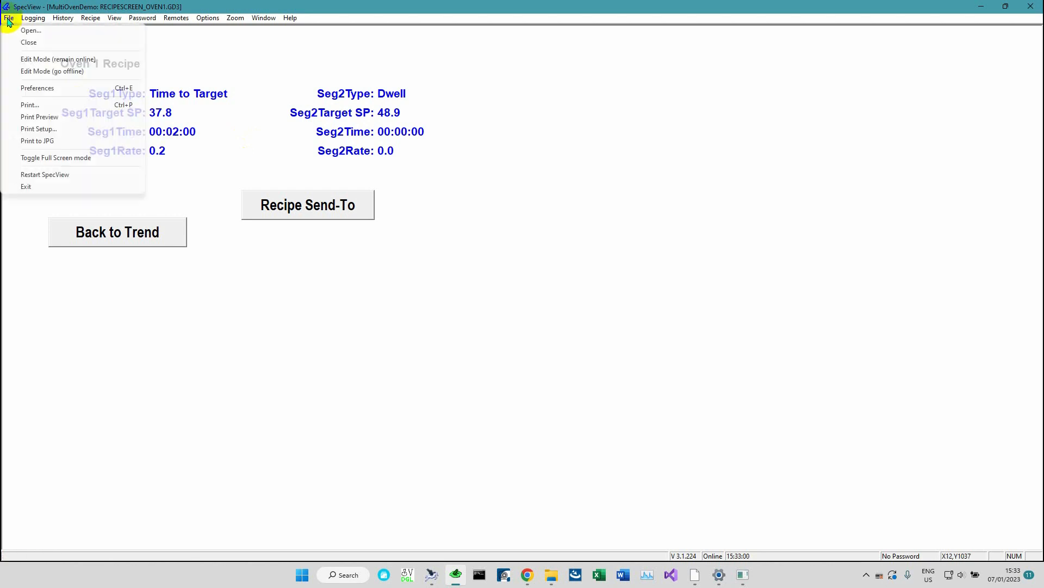
click(54, 73)
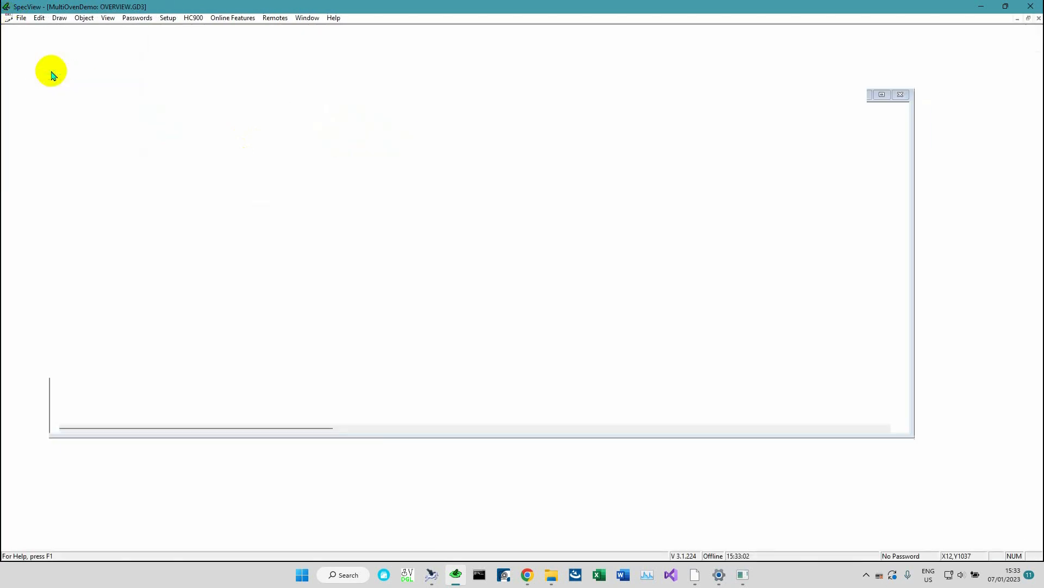
click(320, 33)
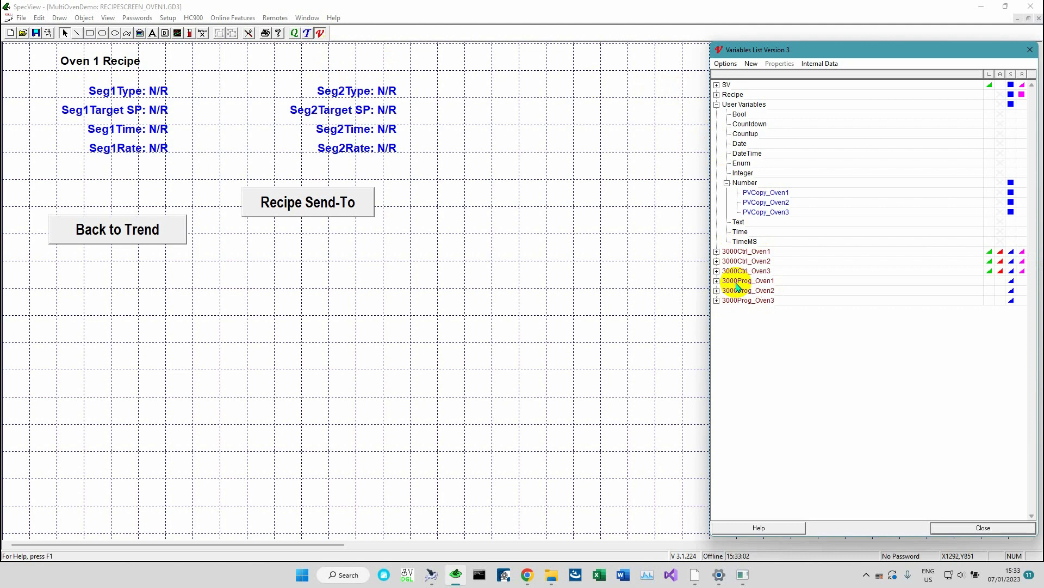
mouse_move(737, 285)
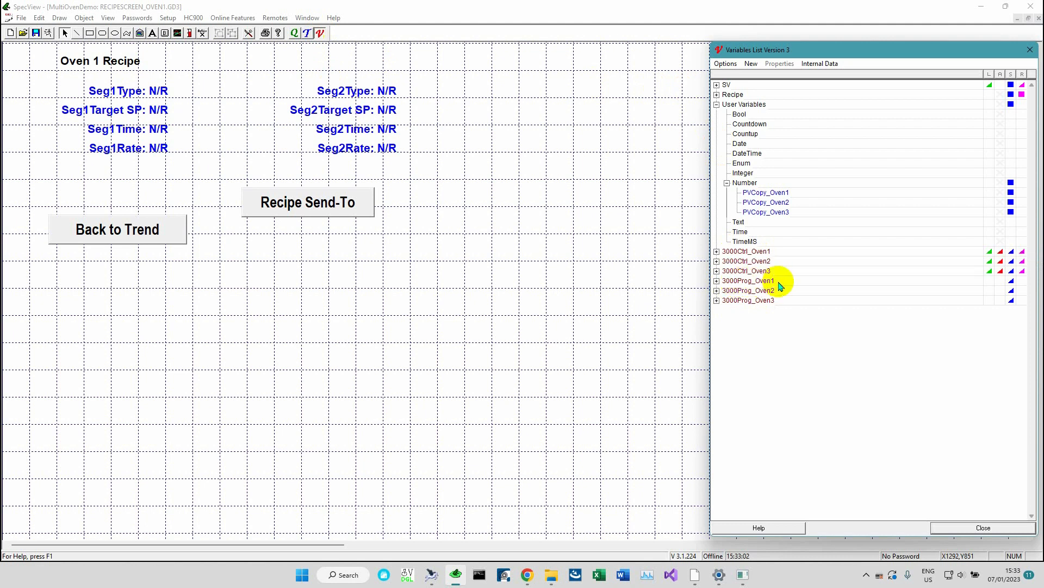
mouse_move(776, 300)
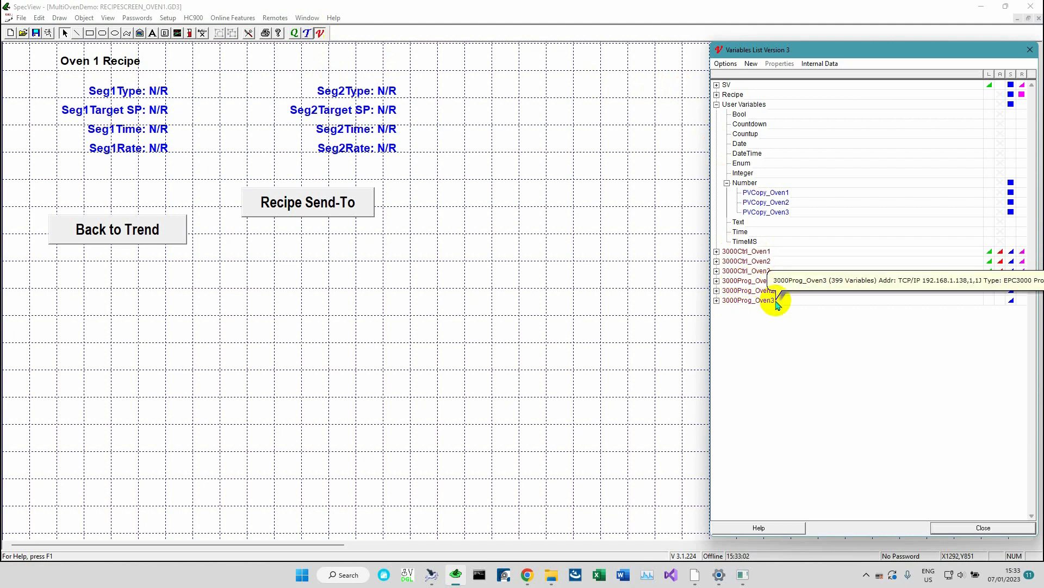
Open the New Instruments List and pick the Eurotherm Modbus EPC3000 Program instrument type
click(308, 34)
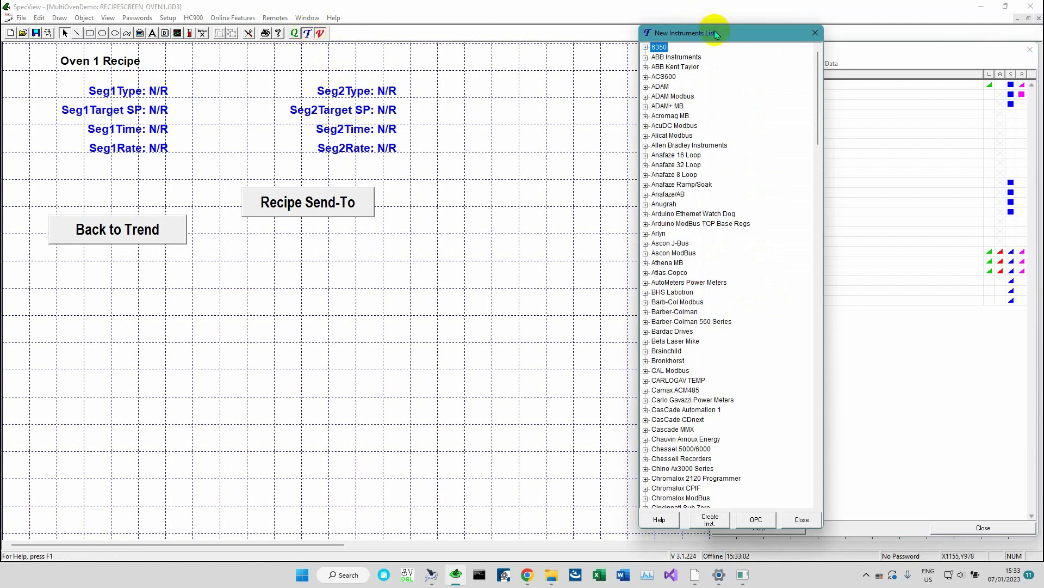
drag(718, 32, 558, 46)
scroll(571, 408, down, 15)
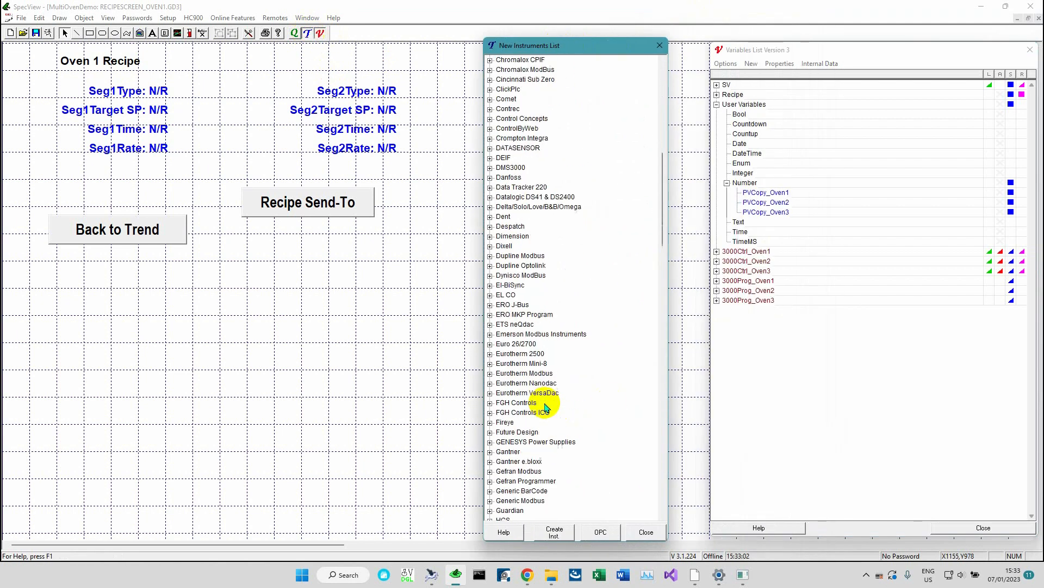
click(490, 373)
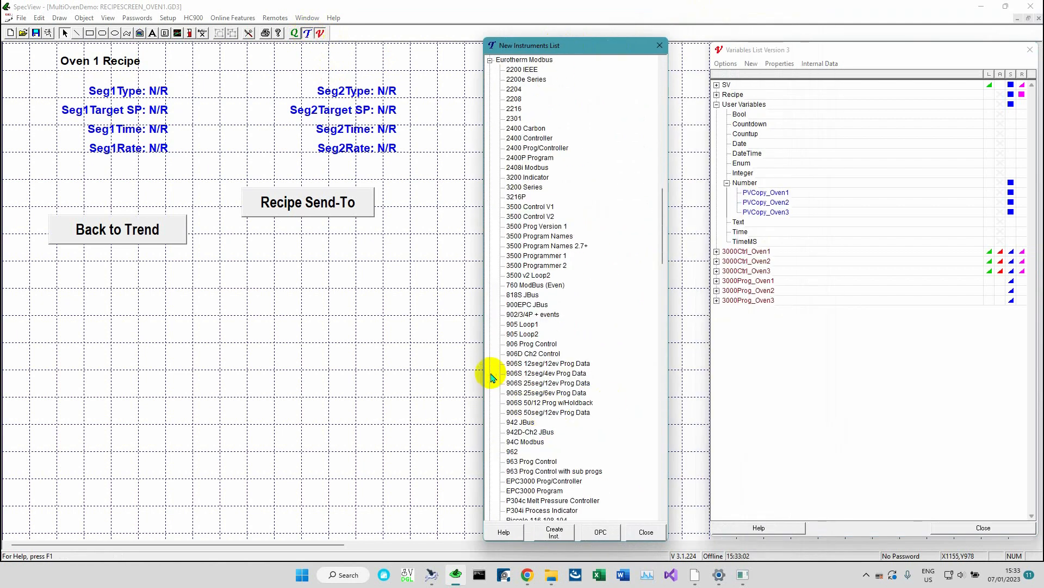
scroll(596, 425, down, 7)
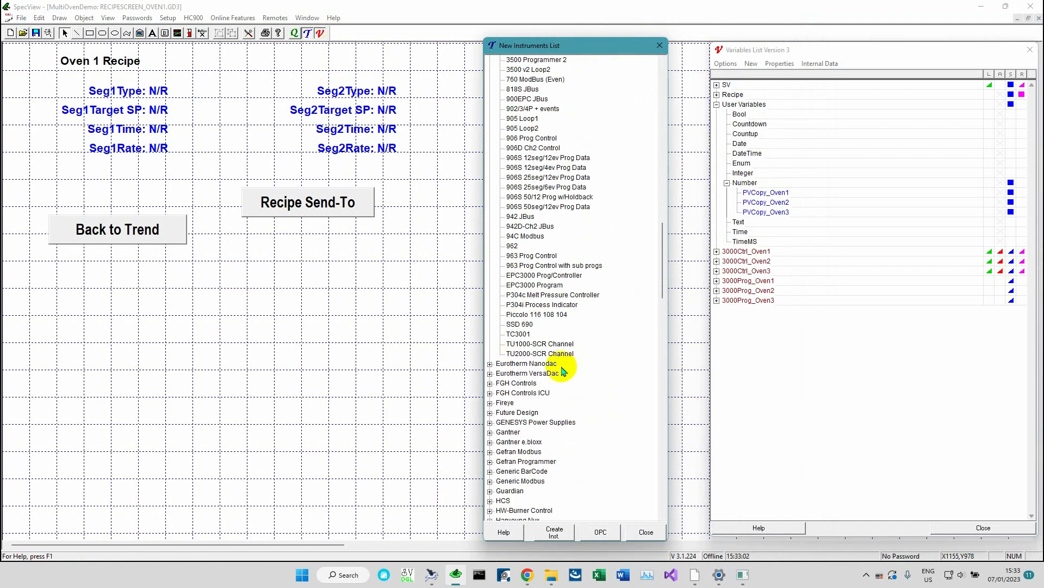
click(541, 285)
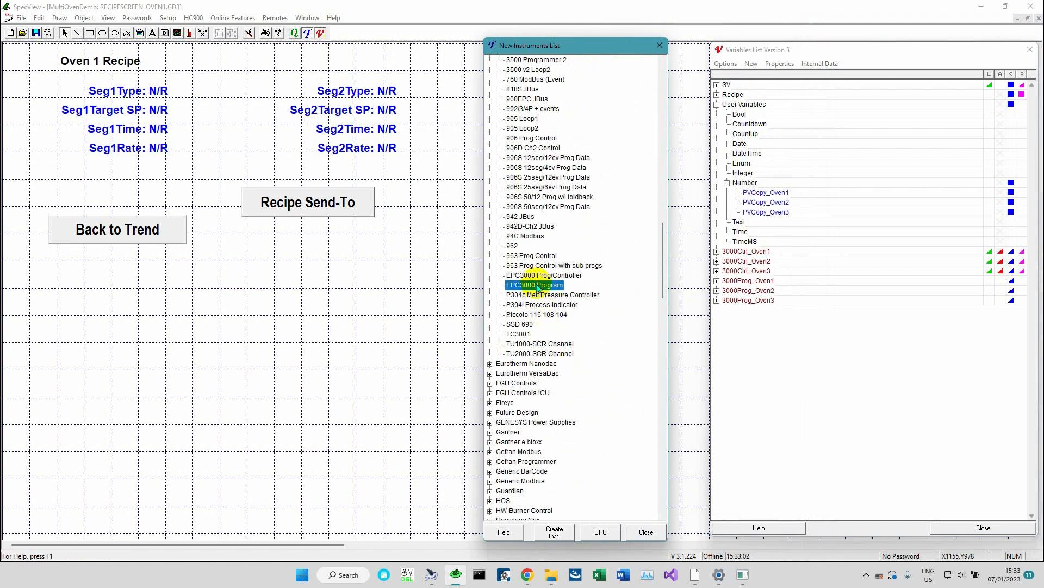
double_click(544, 291)
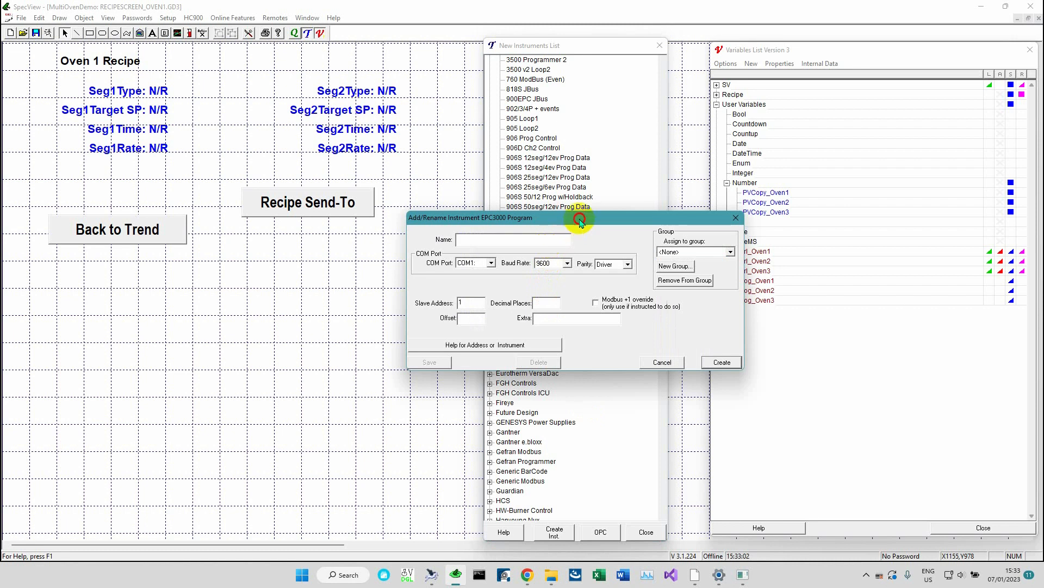
Name the new EPC3000 Program instrument 3000Prog_Virtual
drag(579, 218, 544, 235)
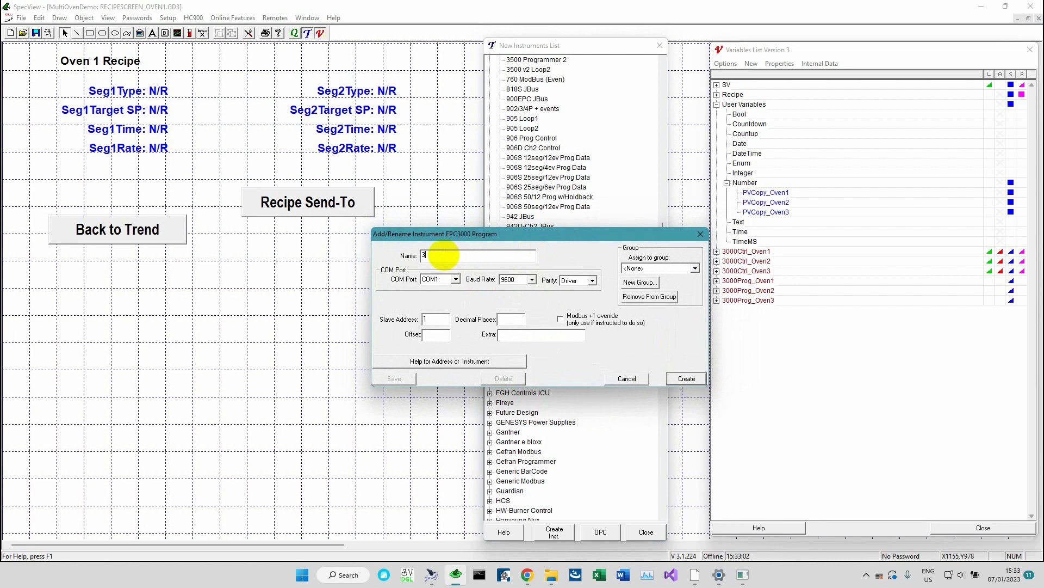
text(3000Prog_Virtual)
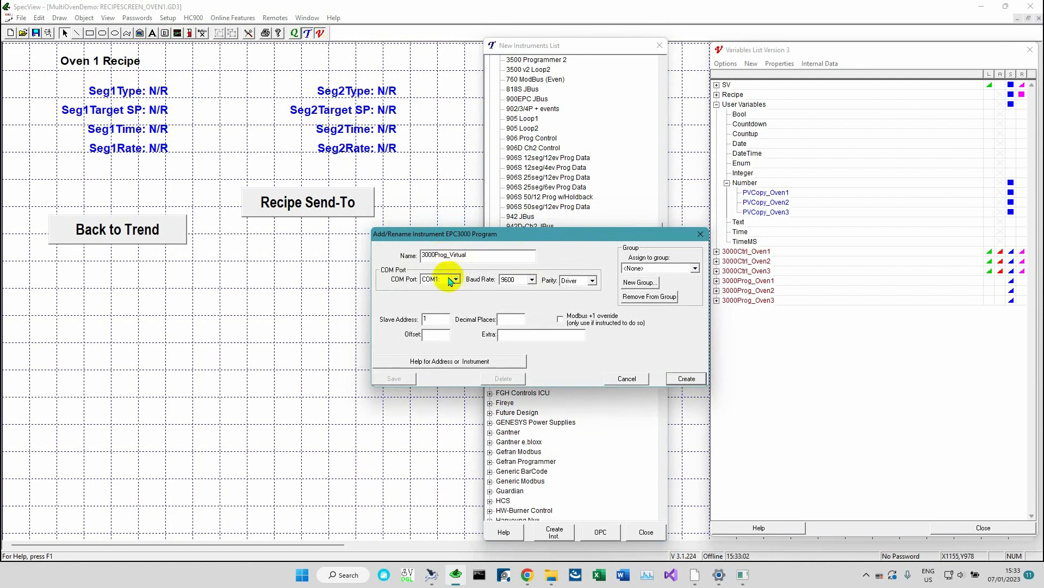
Set the instrument's COM port to Virtual and decimal places to 1, then create it
click(456, 279)
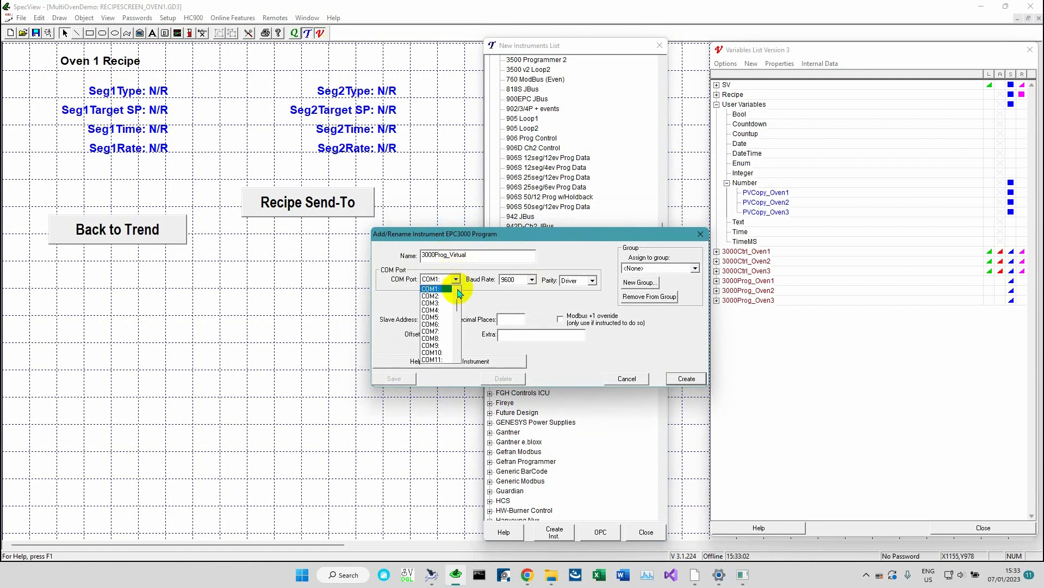
scroll(445, 293, up, 1)
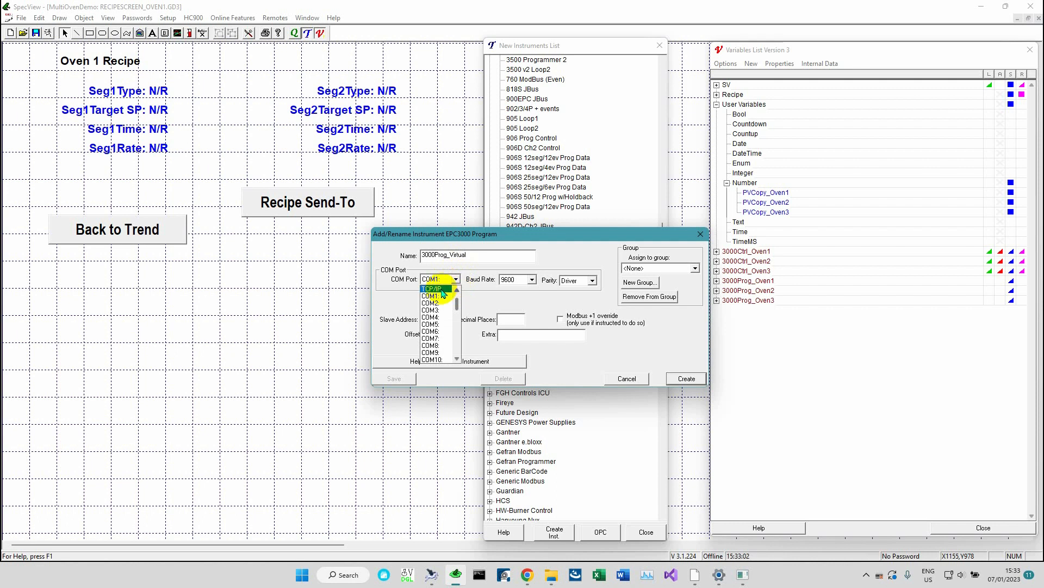
click(457, 290)
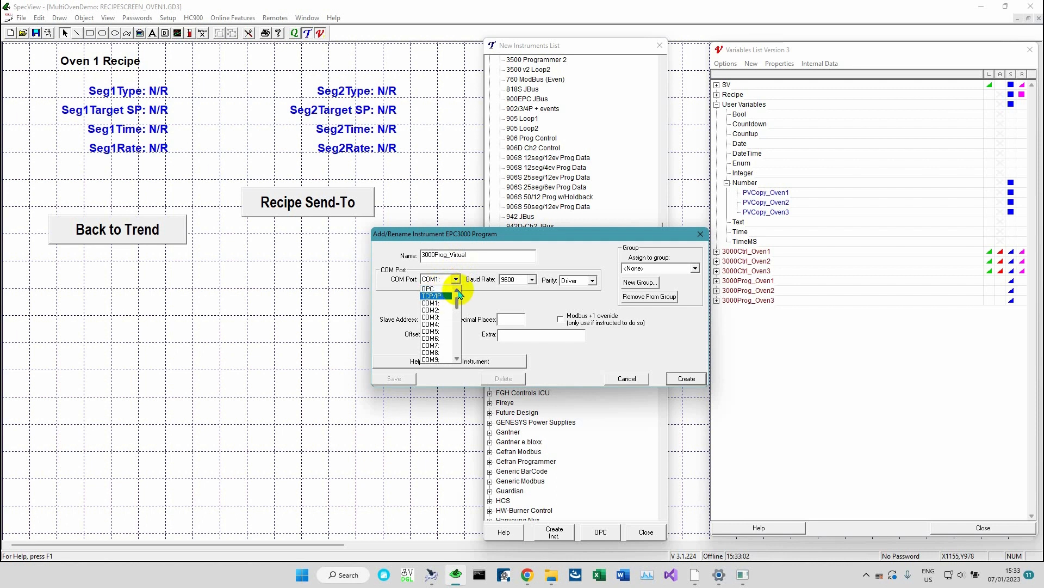
click(457, 290)
click(457, 291)
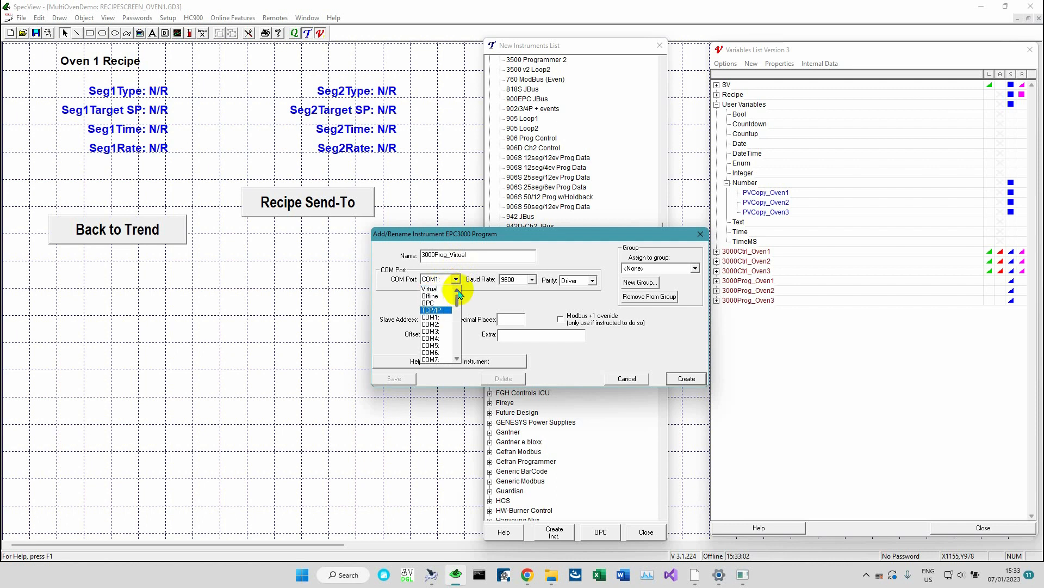
click(440, 289)
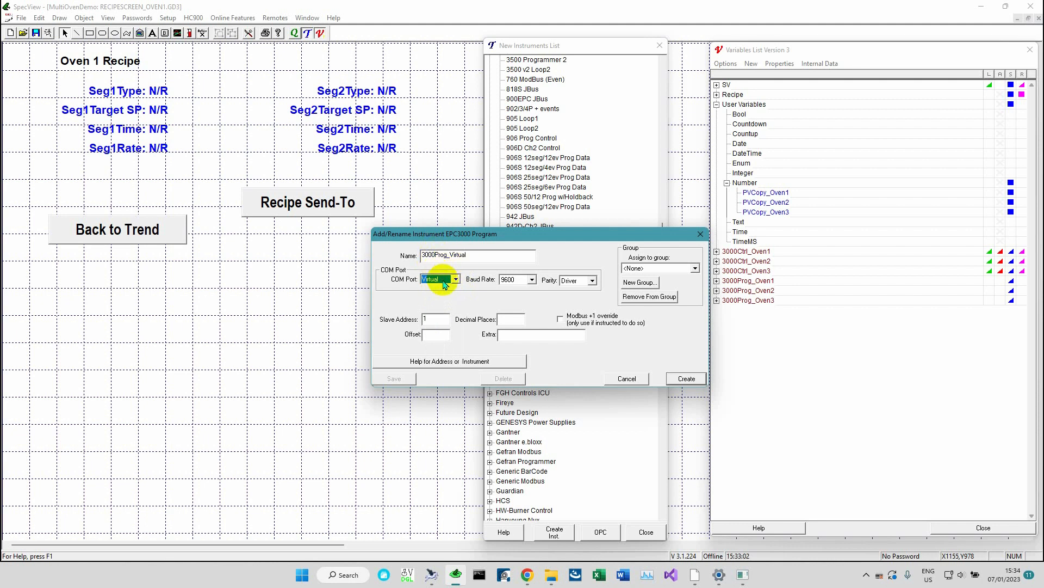
click(511, 319)
text(1)
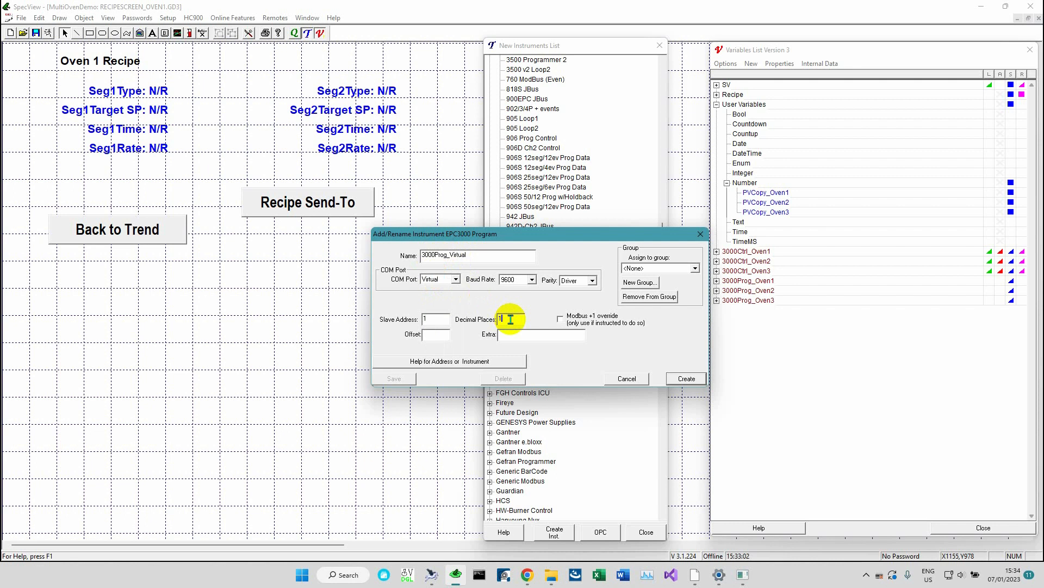
click(679, 378)
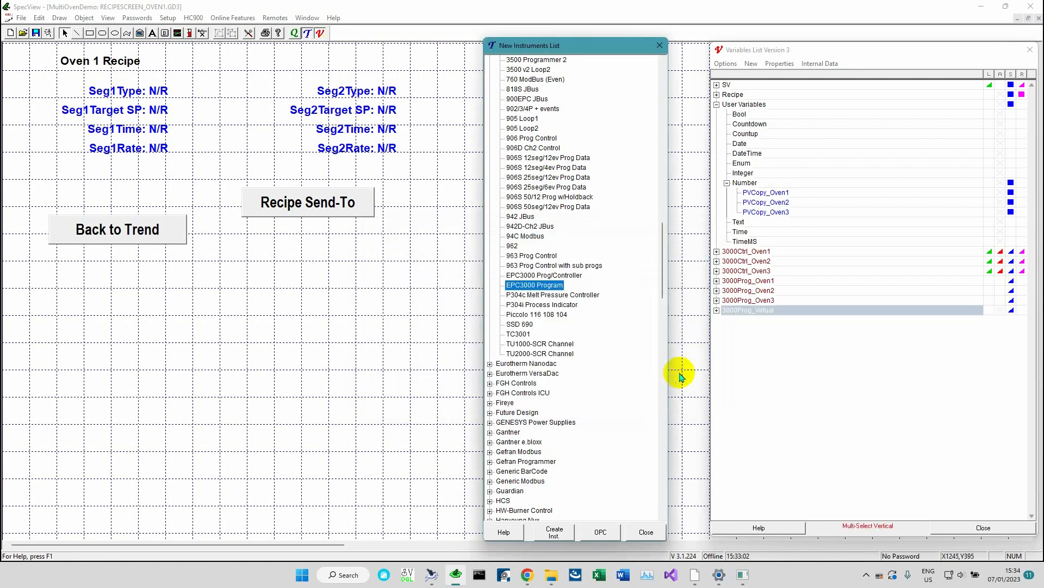
Close the New Instruments List and take the project back online
click(660, 45)
drag(762, 282, 760, 314)
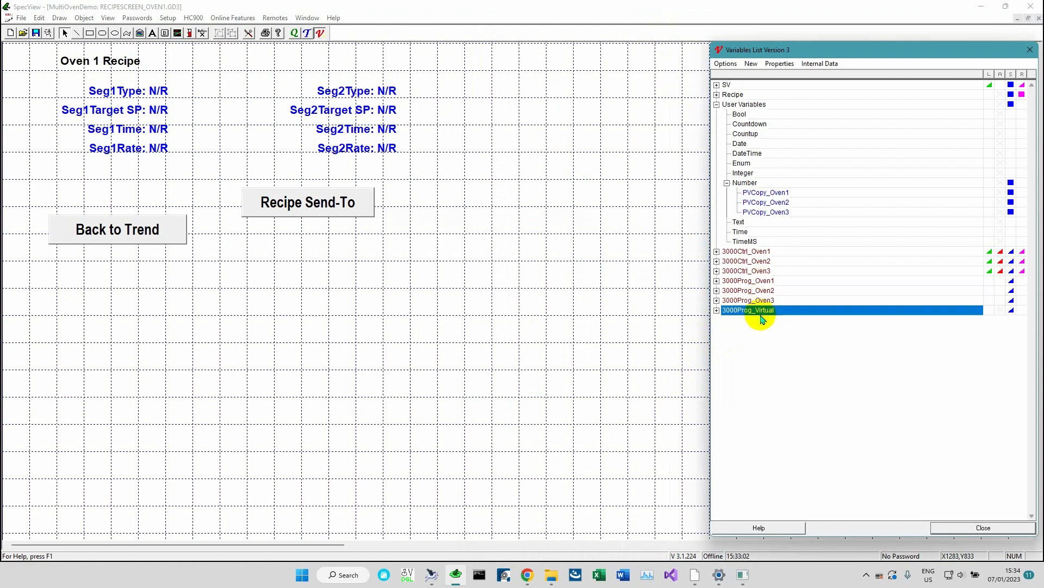
click(233, 18)
click(233, 17)
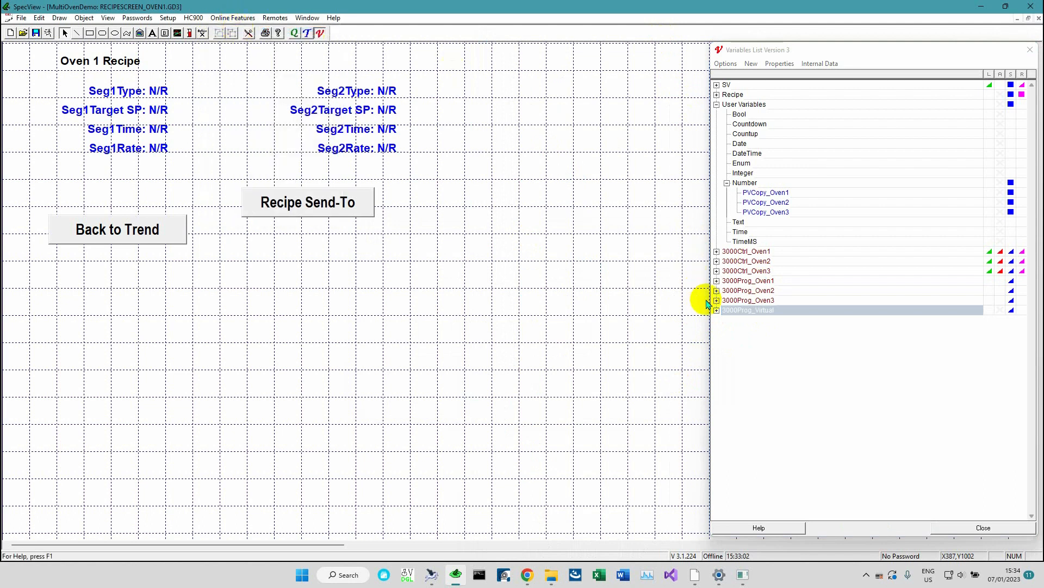
Expand 3000Prog_Oven1 and then 3000Prog_Virtual in the Variables List to inspect their values
click(716, 281)
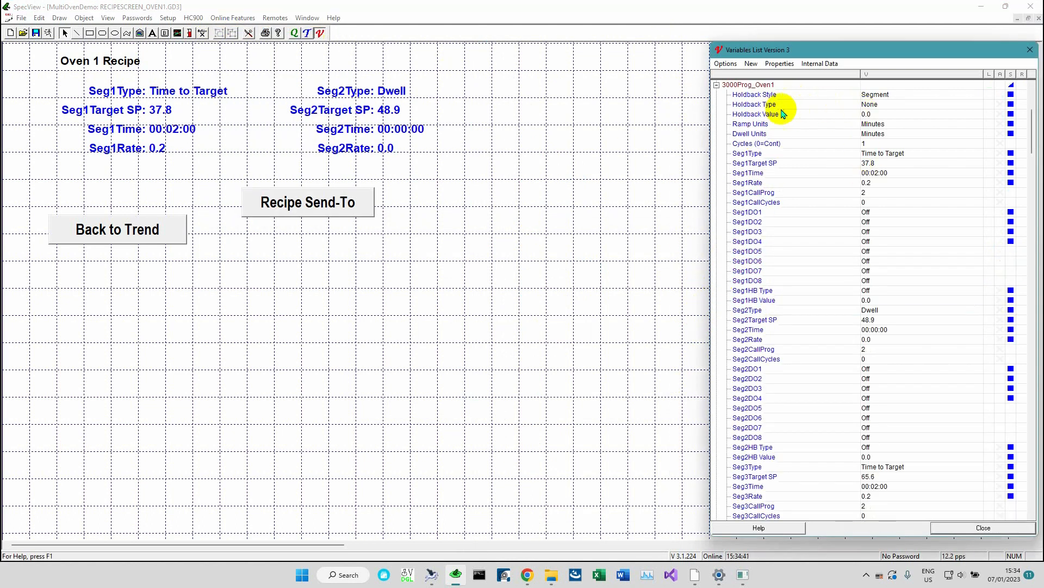
click(717, 84)
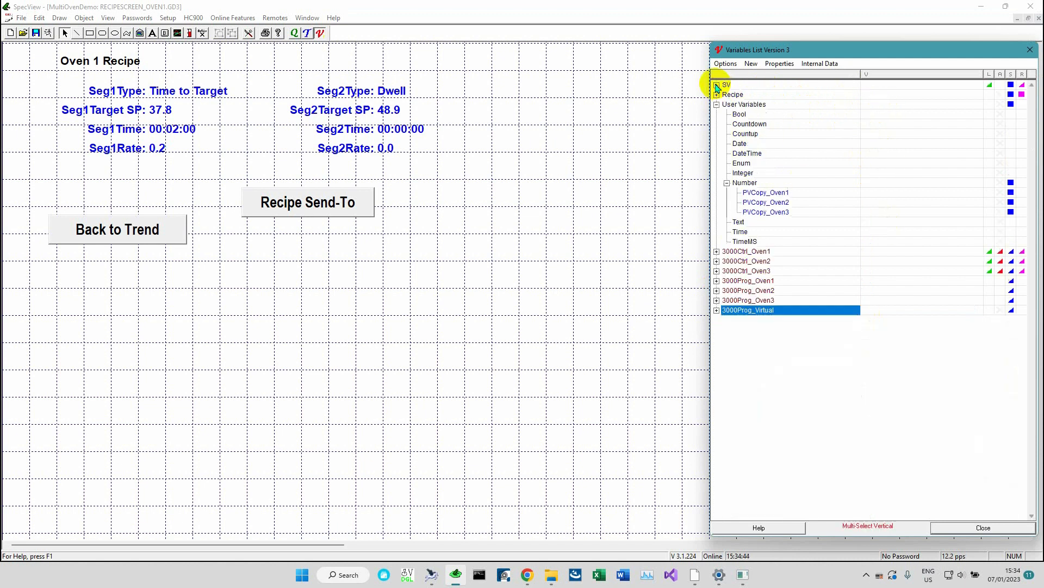
click(717, 311)
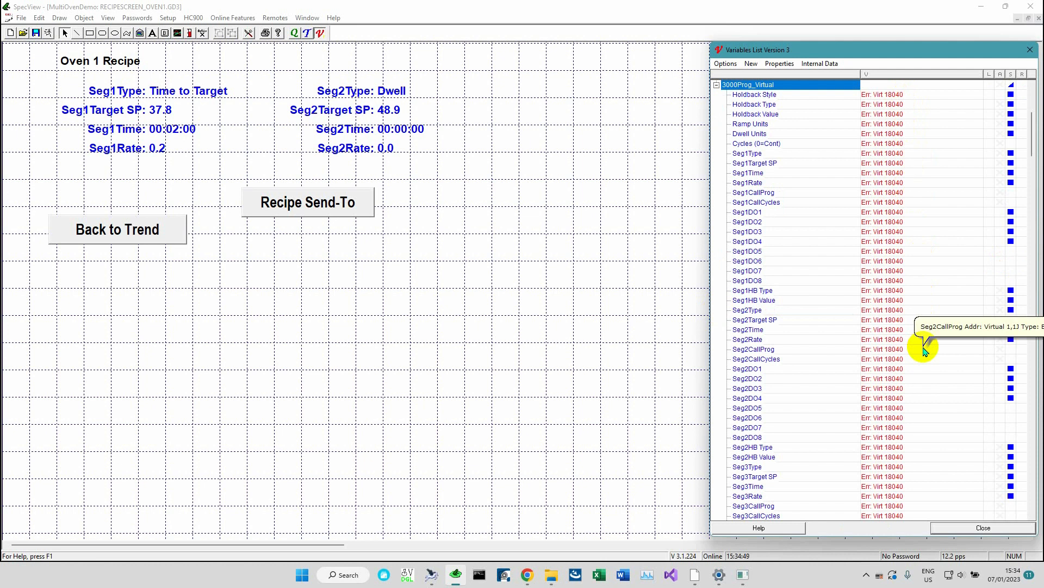
Collapse 3000Prog_Virtual in the Variables List and take the project offline
click(717, 85)
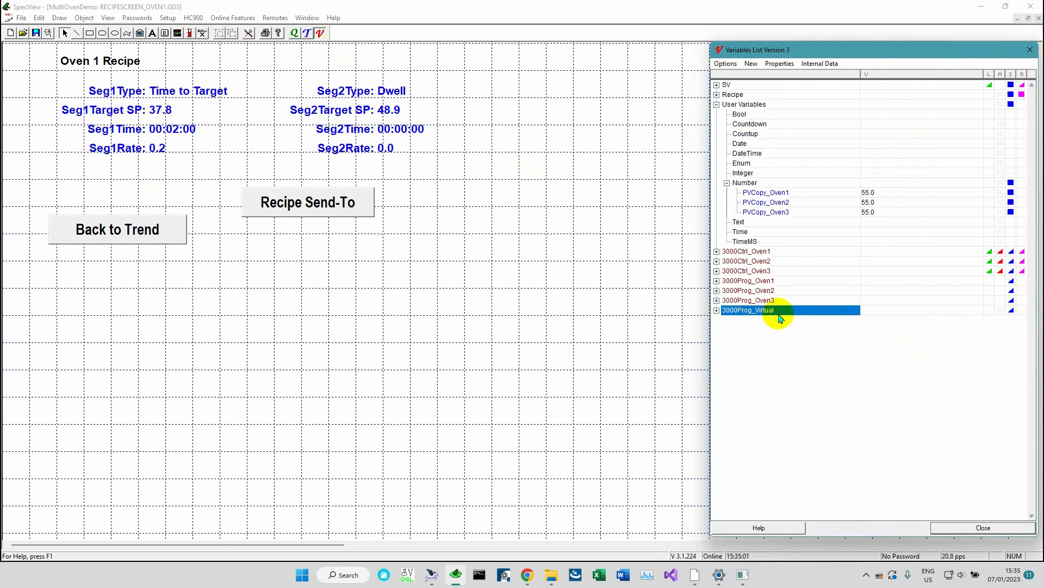
mouse_move(774, 318)
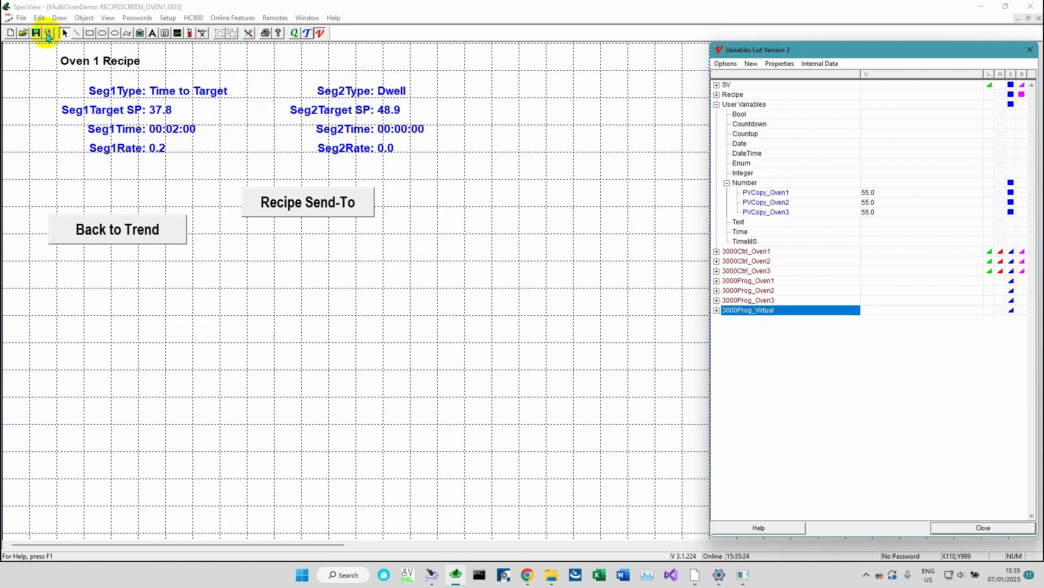
click(233, 18)
click(252, 43)
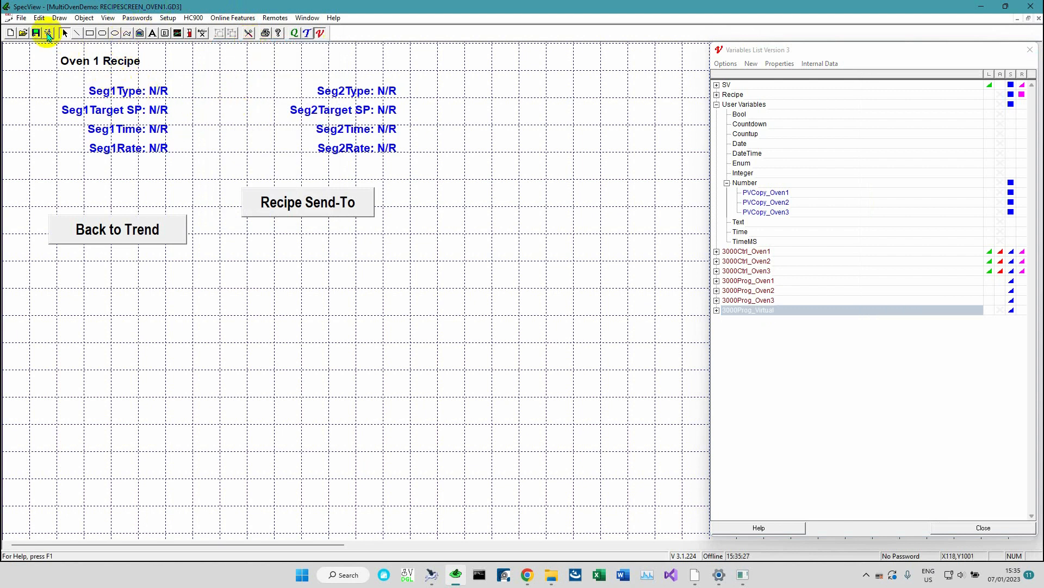
Save the screen under the new name Recipe_Master_Screen
click(22, 18)
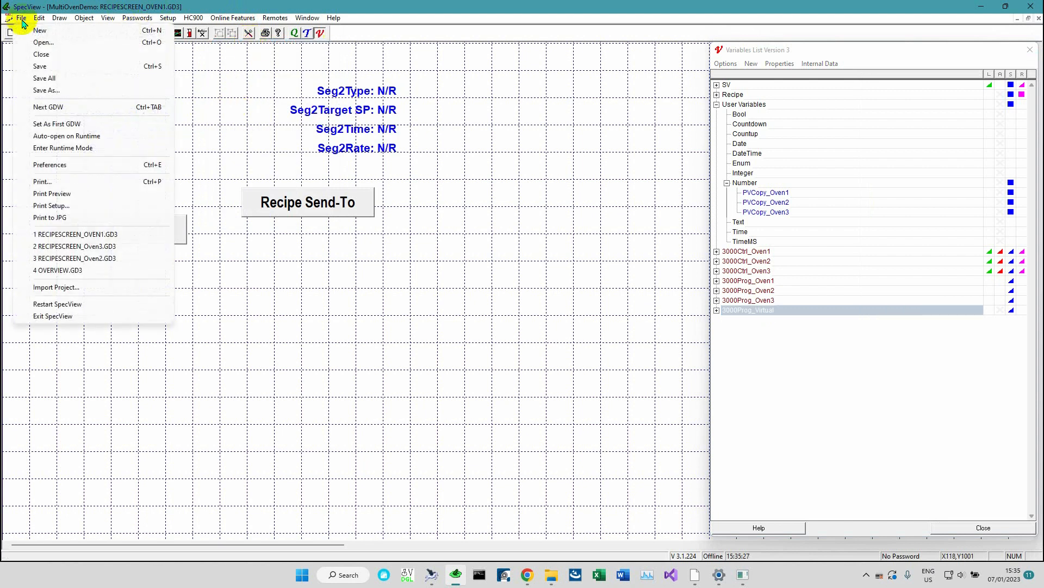
click(49, 90)
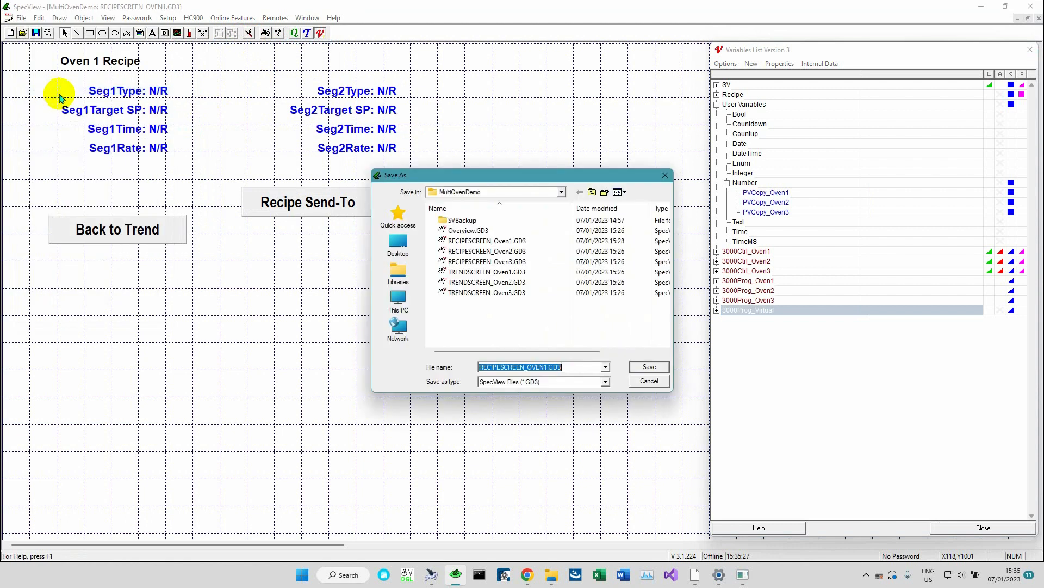
text(Recipe_Master_Screen)
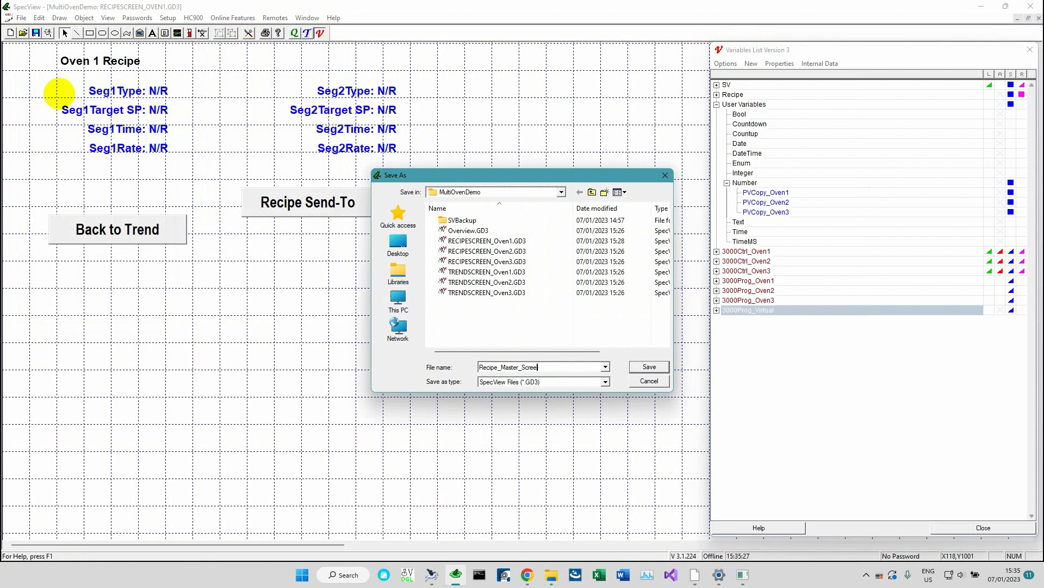
click(650, 366)
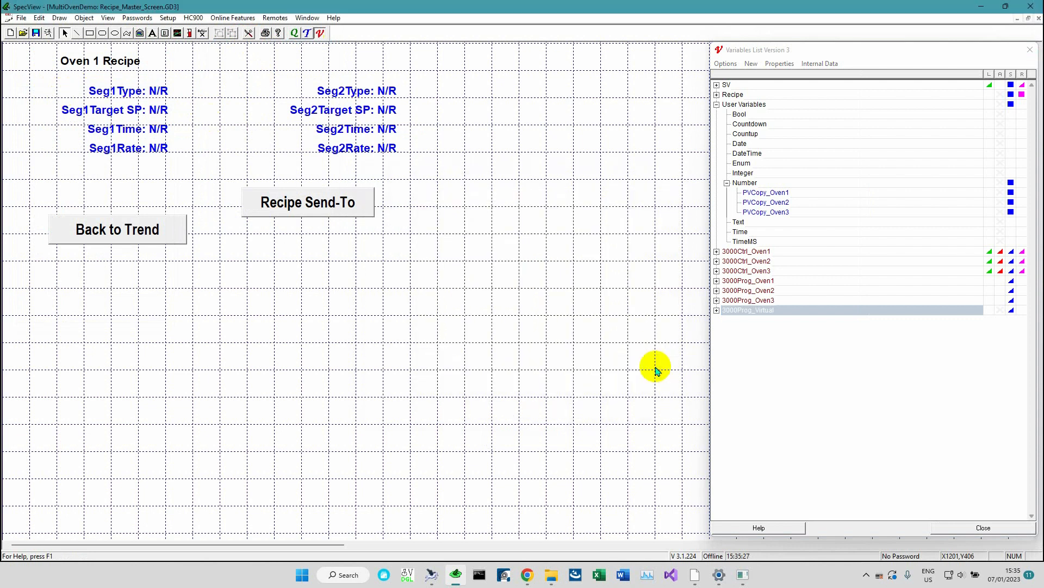
Change the screen's title text to Master Recipe Screen
double_click(101, 62)
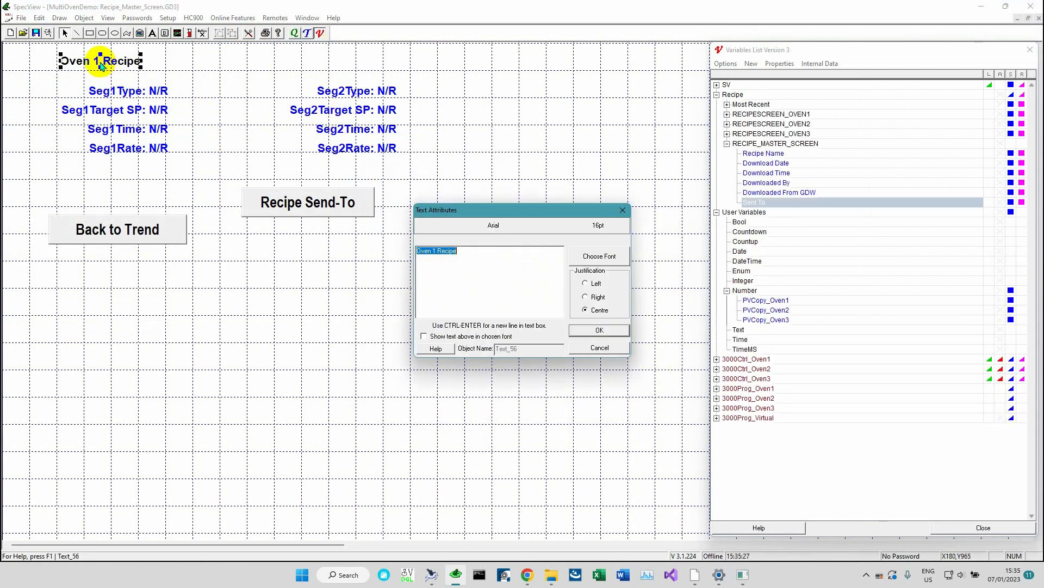
text(Master)
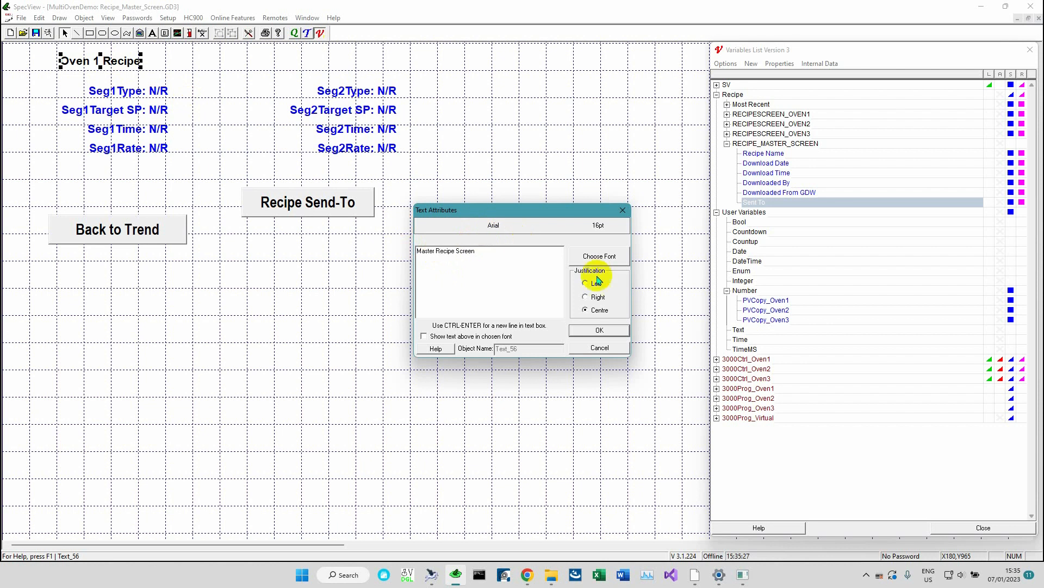
click(601, 330)
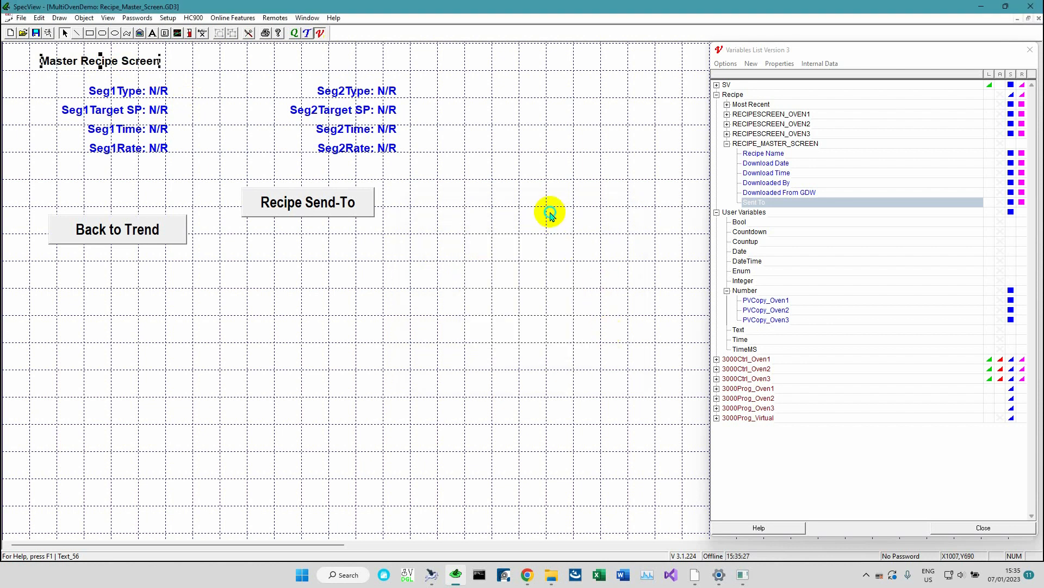
Select the Seg1 value fields to check which instrument variables they reference
click(161, 94)
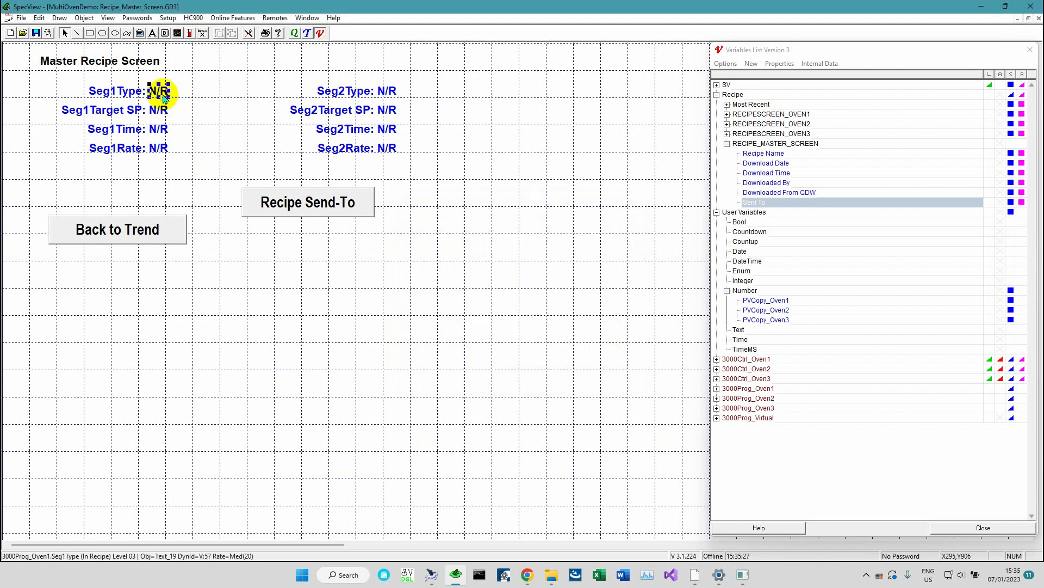
click(161, 111)
click(162, 131)
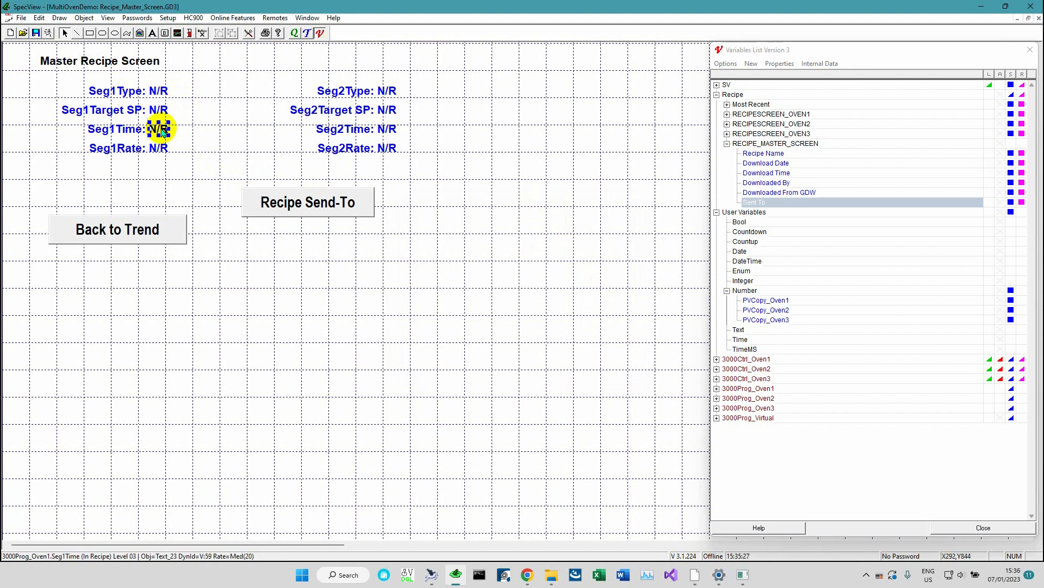
click(158, 92)
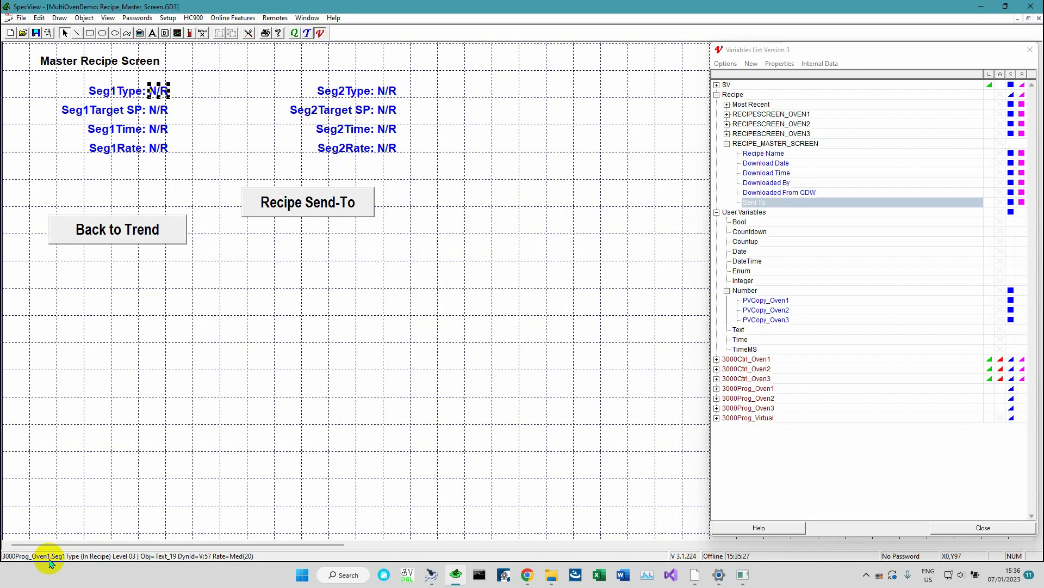
click(187, 147)
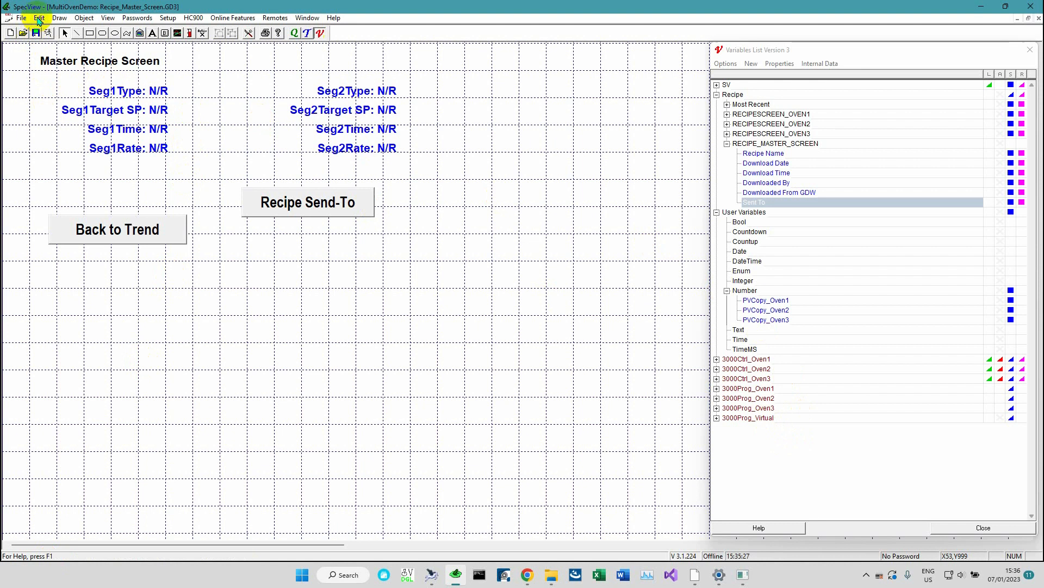
Replace _Oven1 with _Virtual in the screen's variables and text, with At start of variable only unchecked, and save
click(39, 19)
click(65, 94)
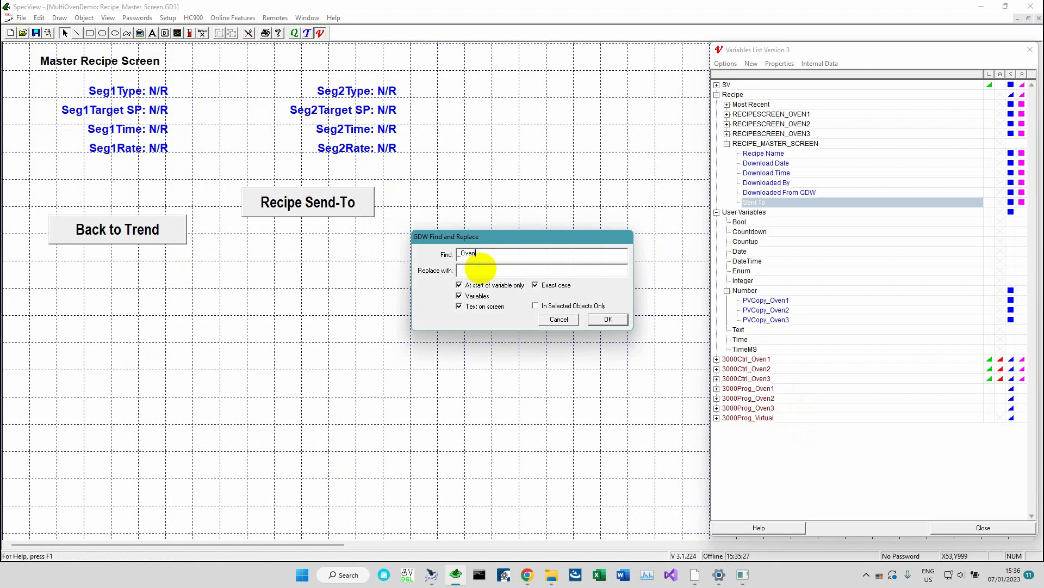
text(_Virtual)
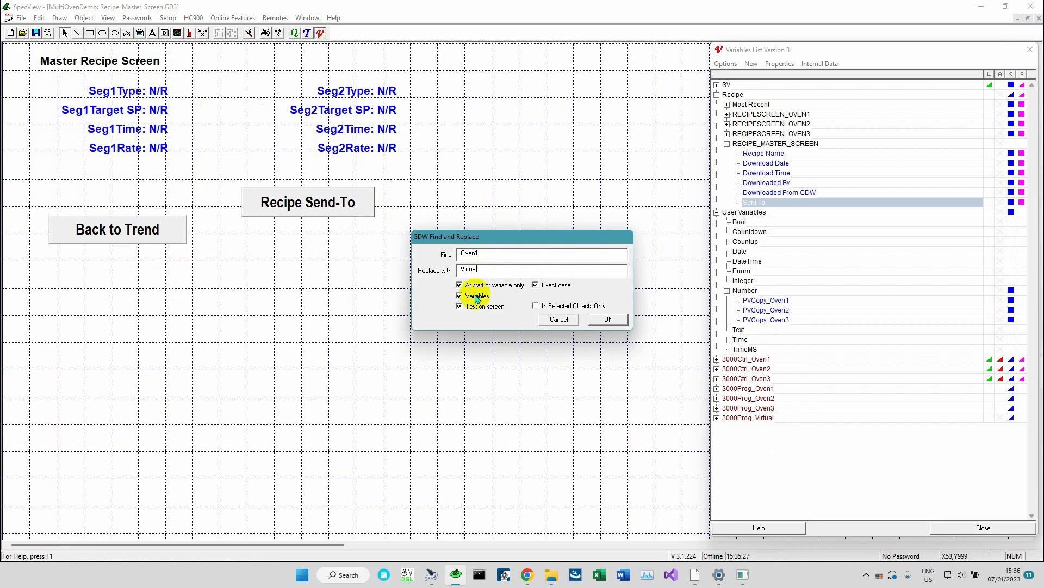
click(460, 285)
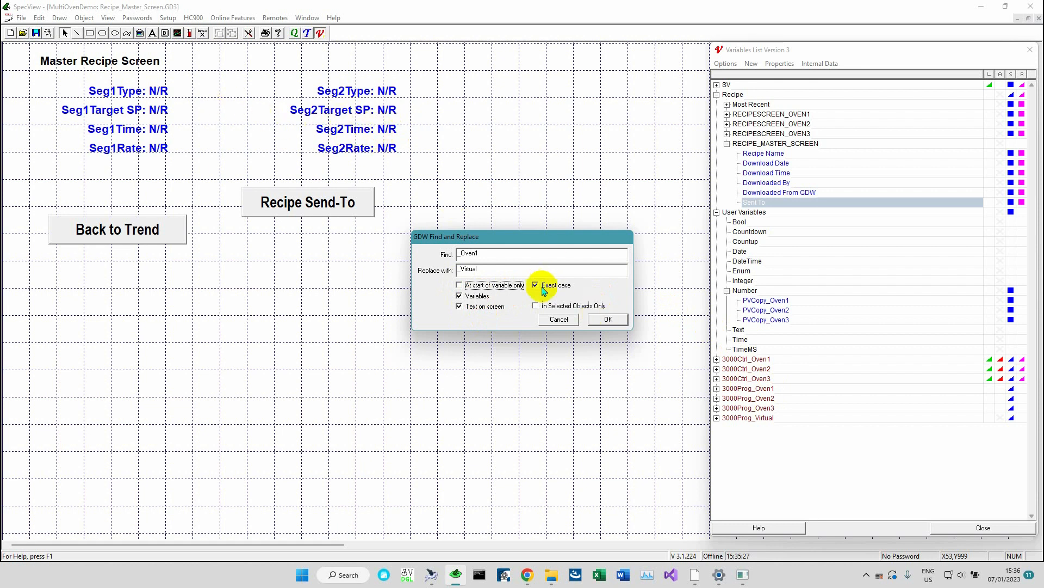
click(608, 319)
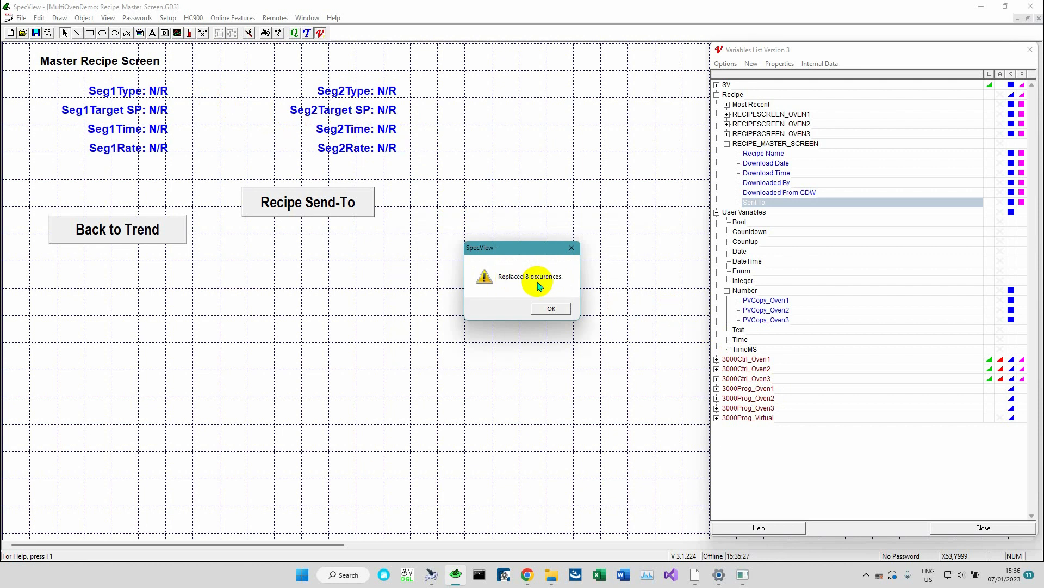
click(549, 308)
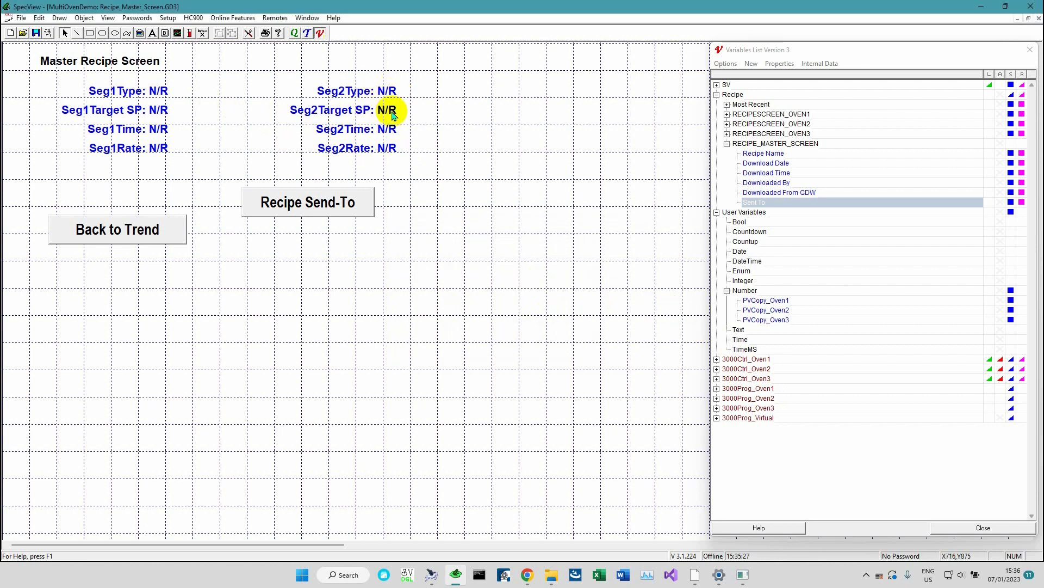
click(158, 88)
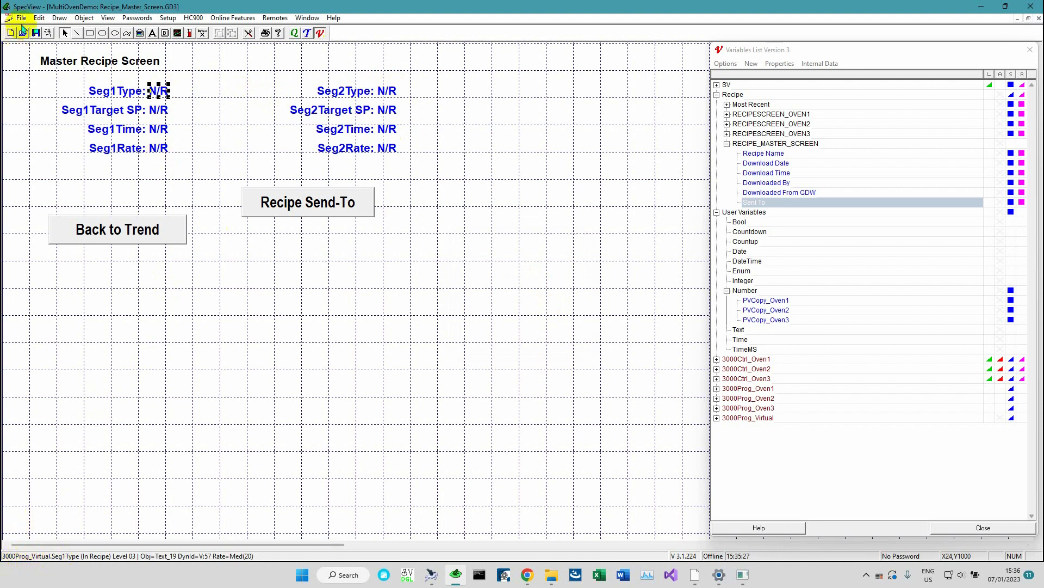
click(36, 34)
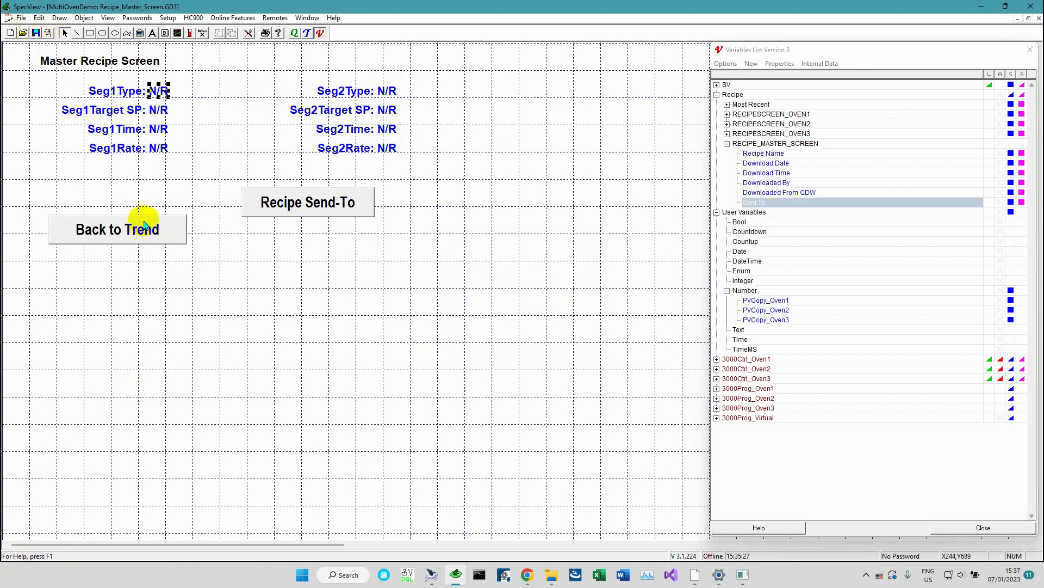
Change the button caption to Back to Overview and make it swap to Overview.GD3
double_click(139, 234)
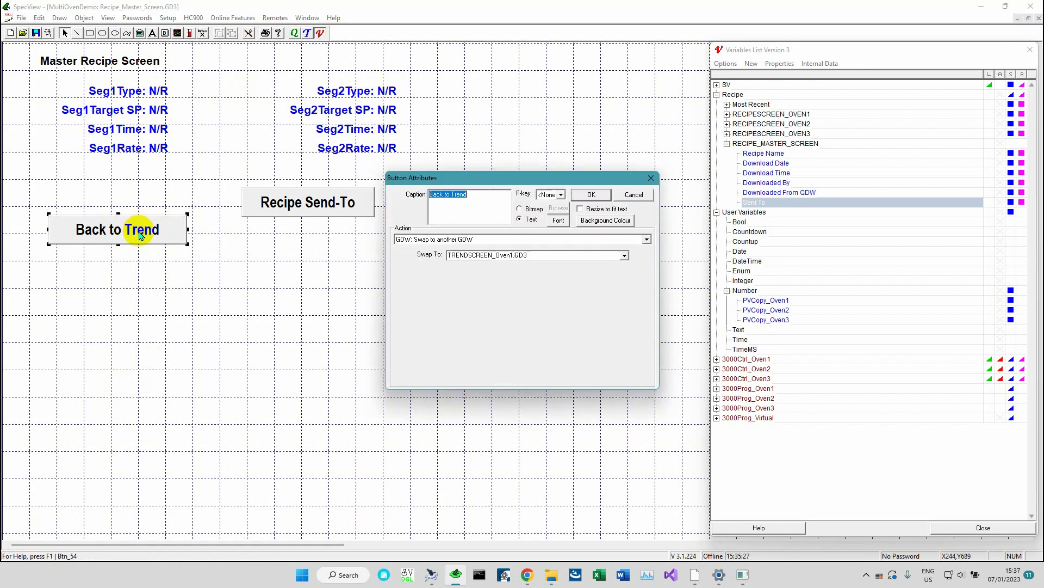
key(End)
key(BackSpace)
key(BackSpace)
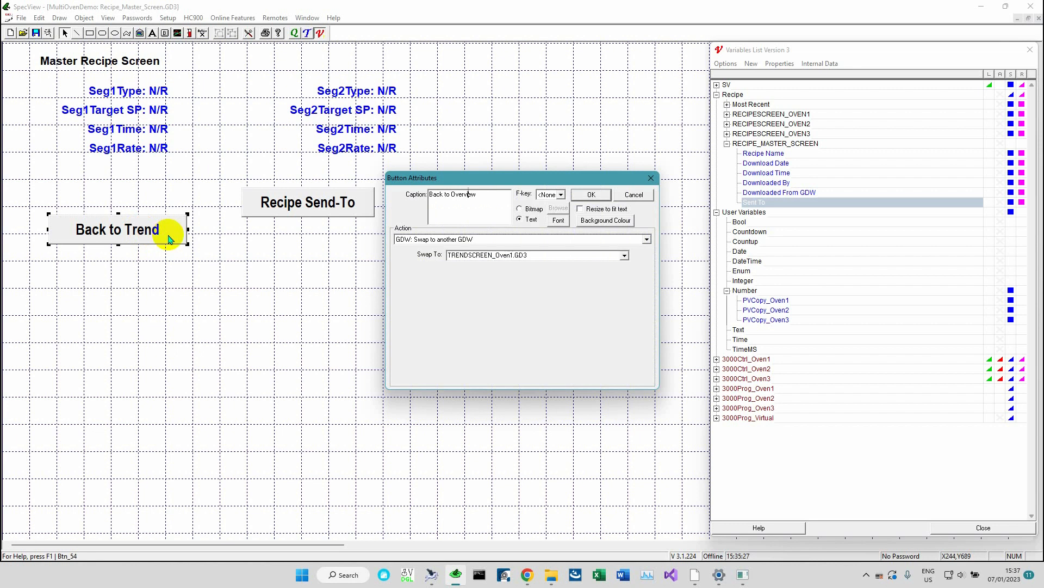
double_click(496, 255)
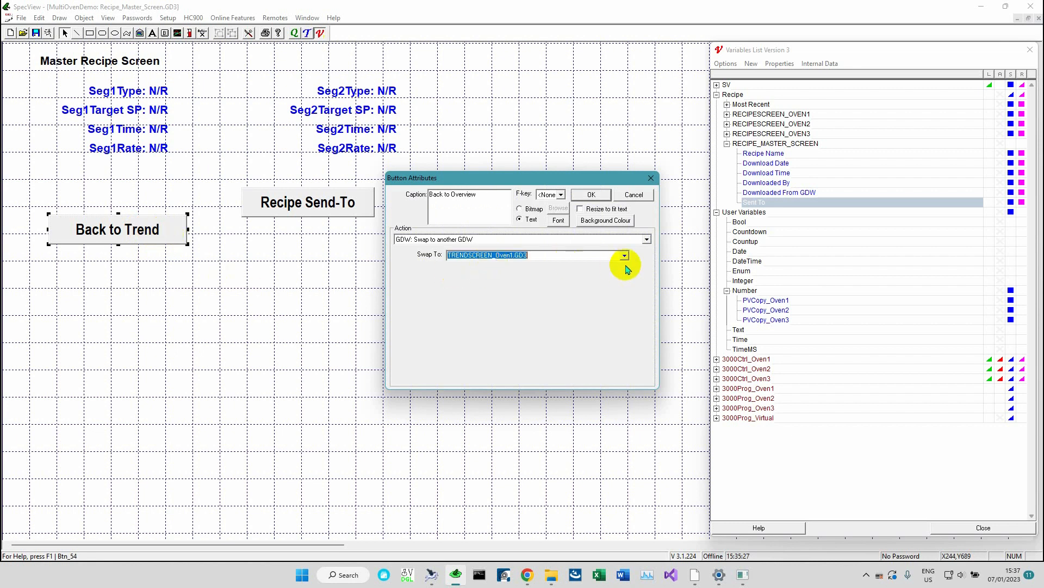
click(625, 255)
click(603, 279)
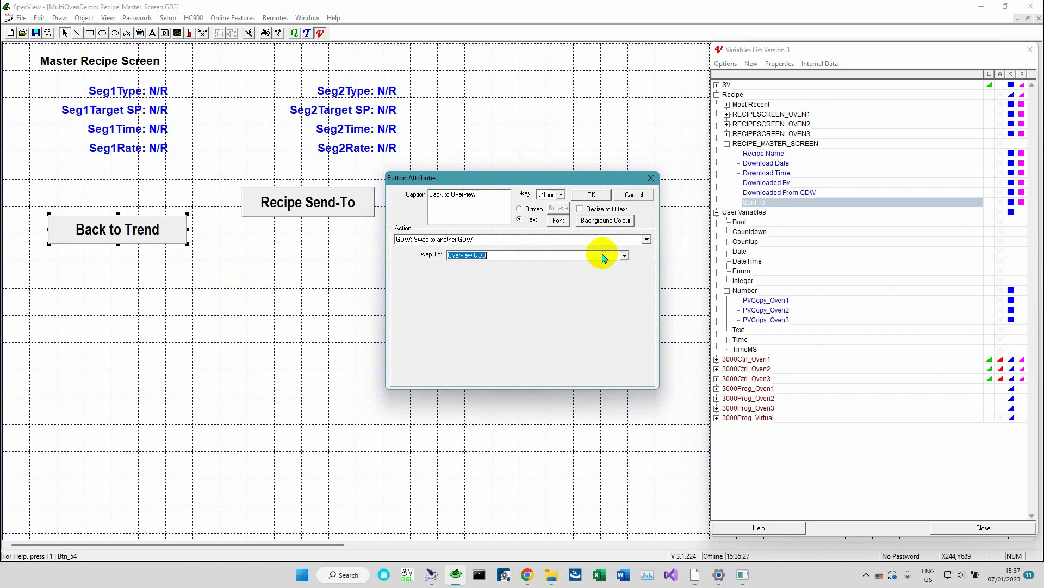
click(592, 194)
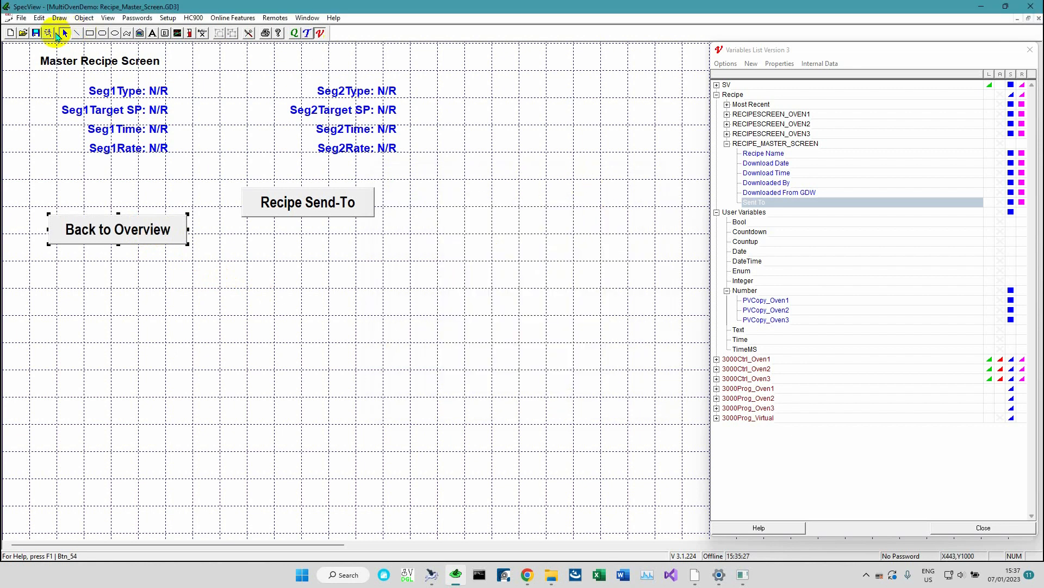
Enter runtime mode and switch to the Recipe_Master_Screen window
click(48, 32)
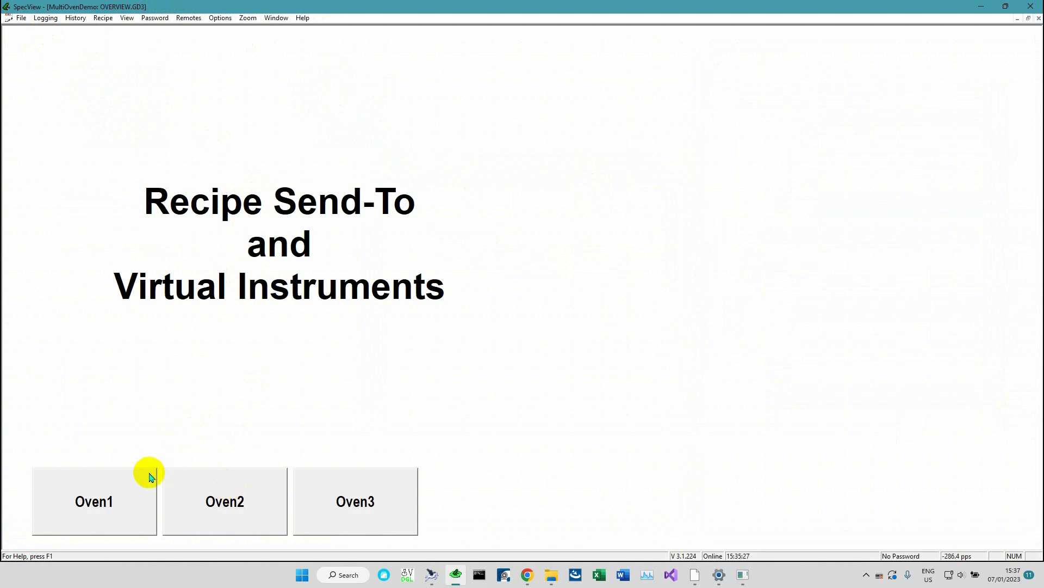
click(278, 19)
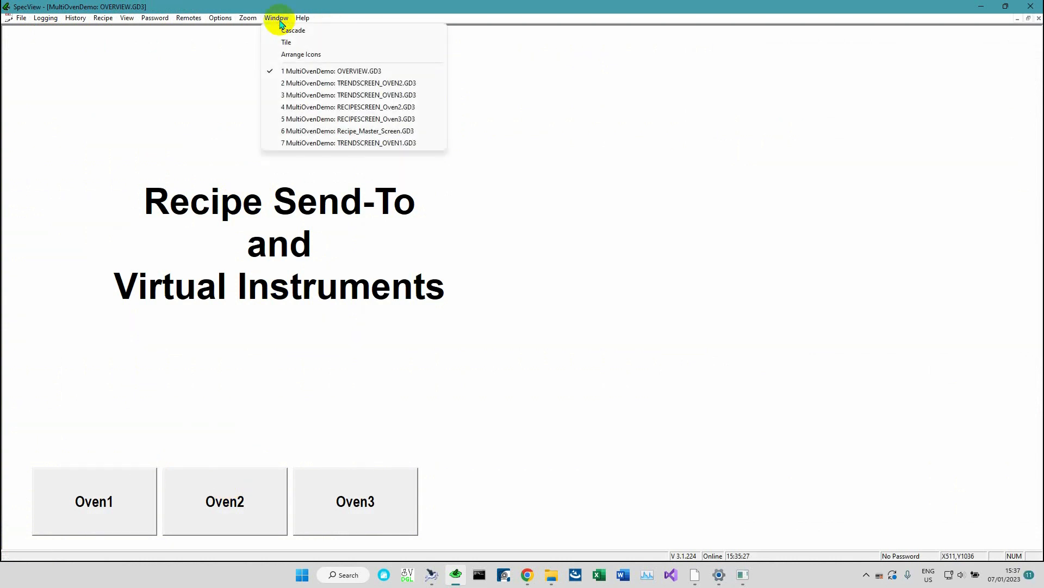
click(366, 133)
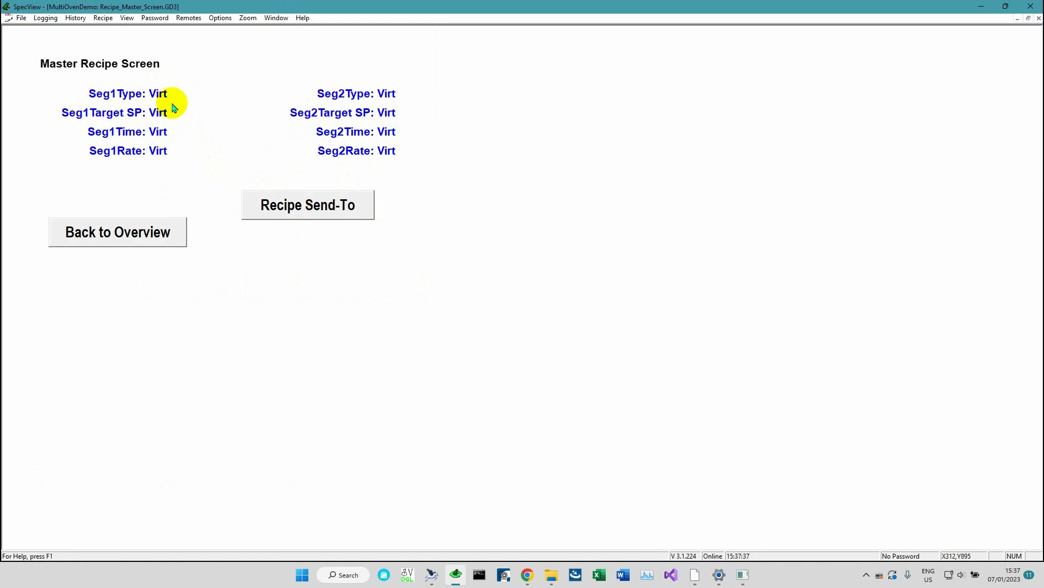
Open Recipe Management and load the SomeValues recipe onto the screen
click(104, 18)
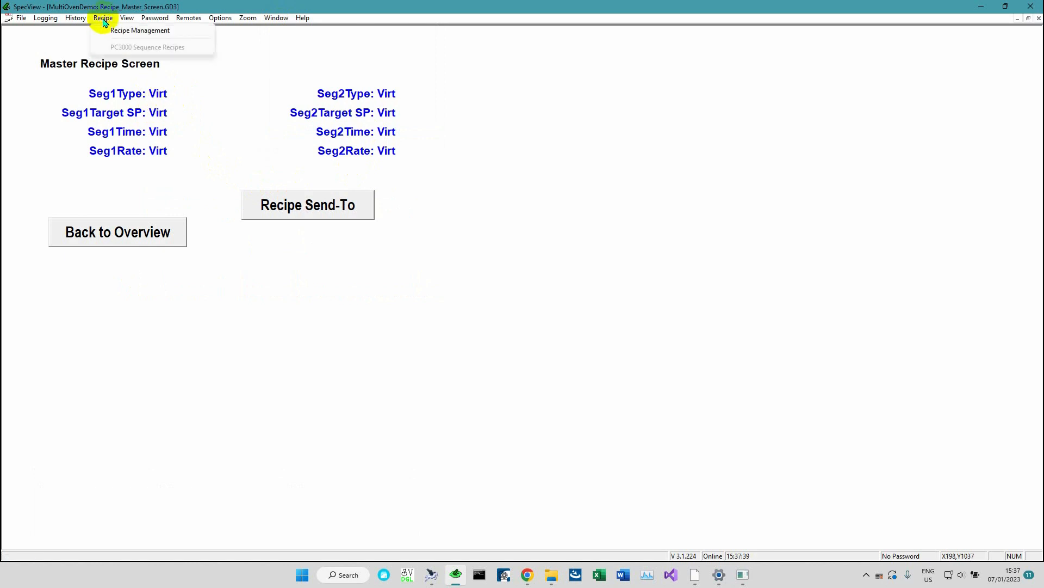
click(140, 31)
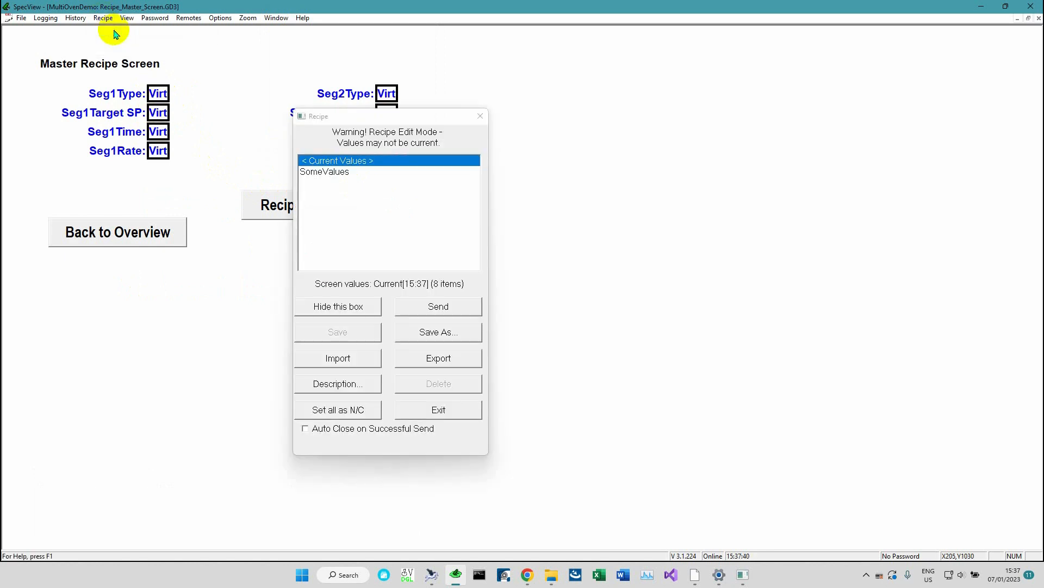
click(336, 172)
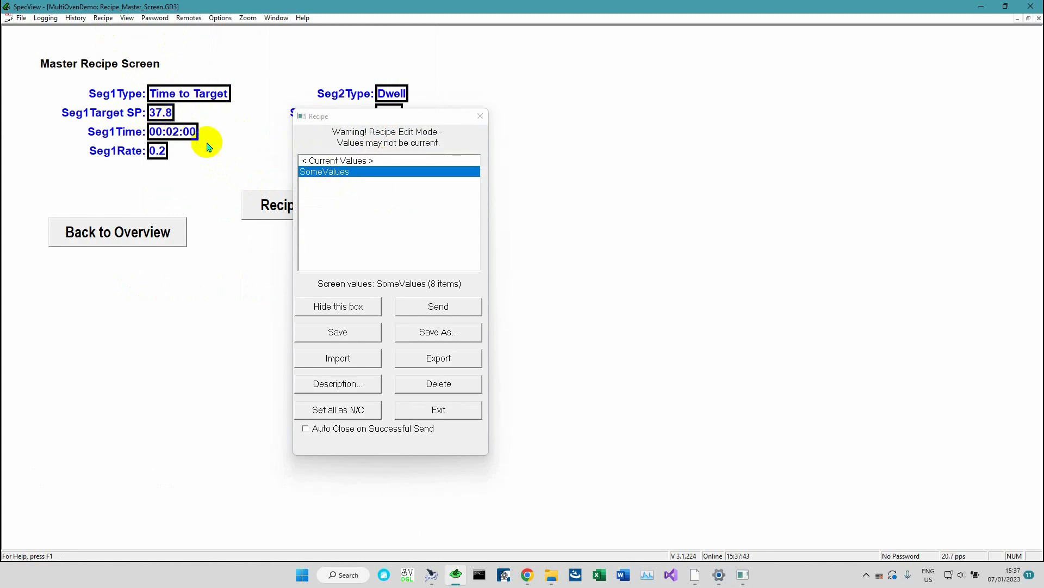
Try to send the SomeValues recipe, abort the download, and exit the recipe dialog
click(431, 304)
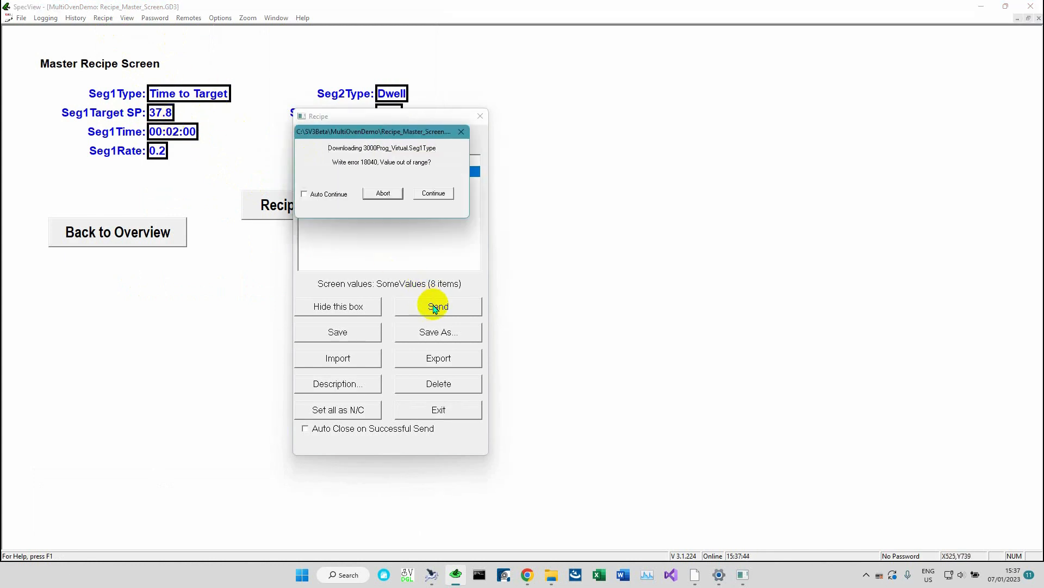
click(384, 194)
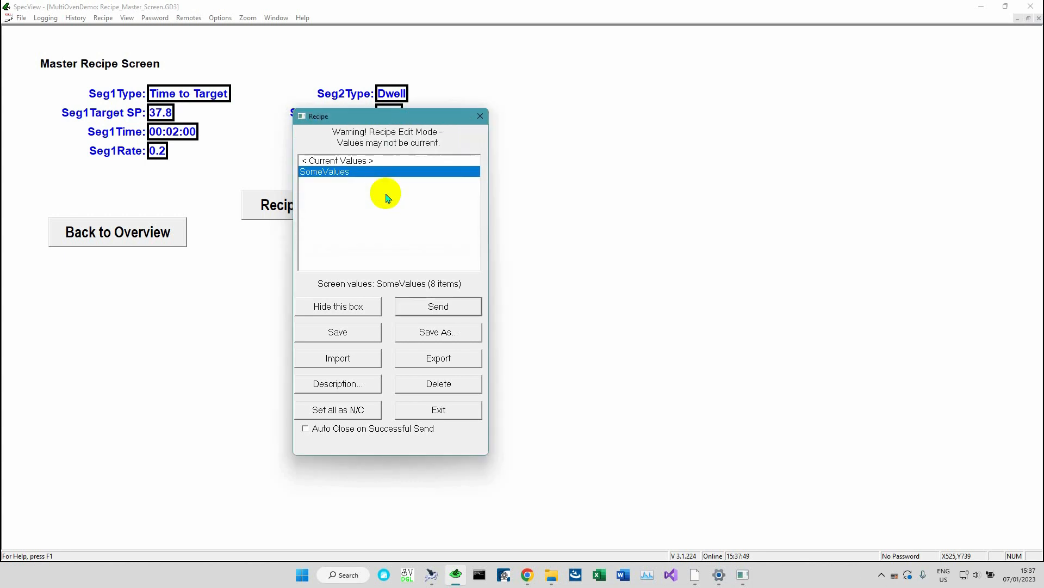
click(445, 412)
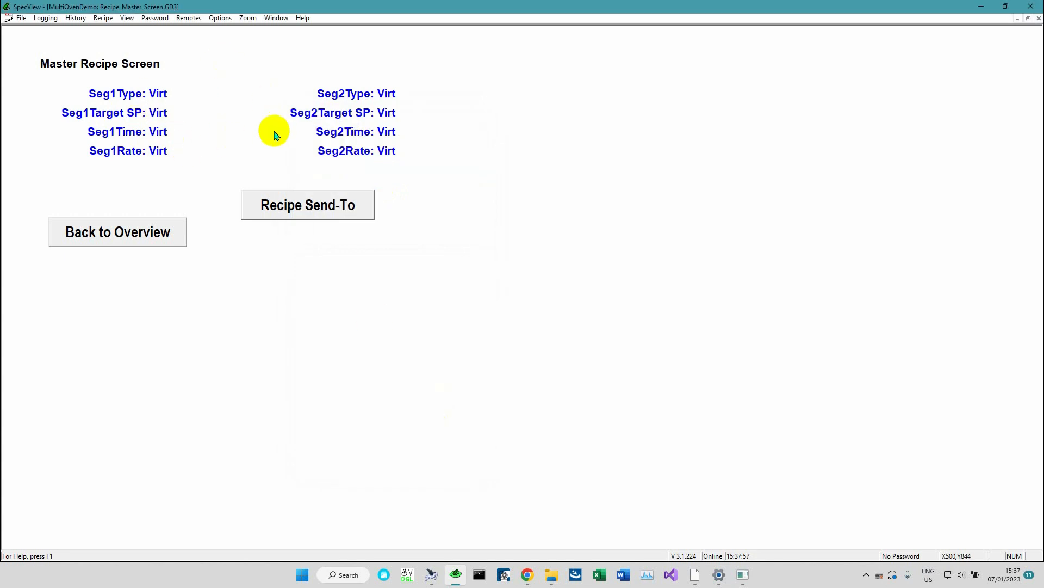
Use the Recipe Send-To button to load the SomeValues recipe and open its send-to routing table
click(308, 209)
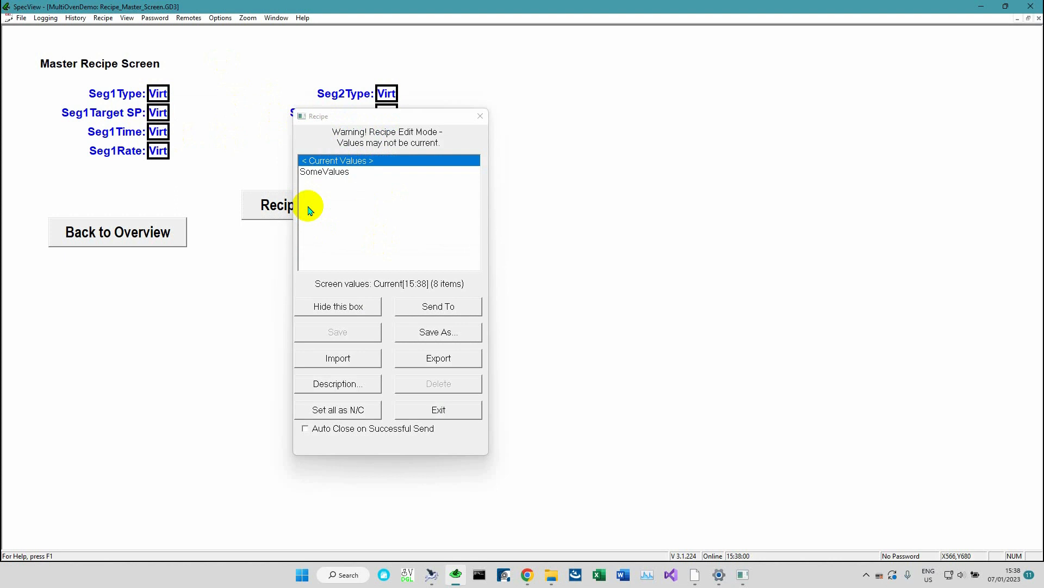
click(342, 173)
click(436, 305)
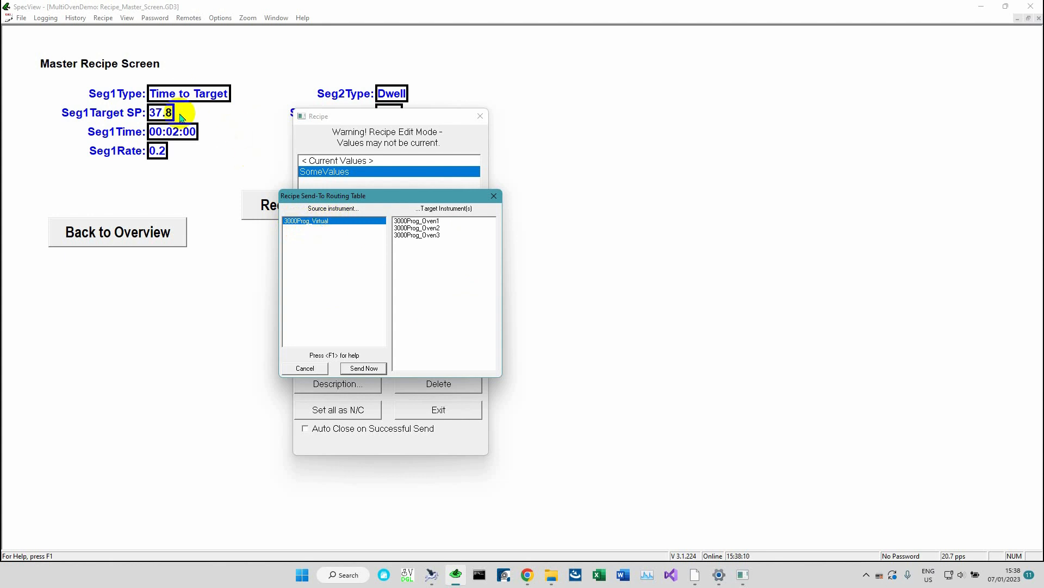
Try selecting different combinations of the three target ovens, then cancel the routing and exit the recipe dialog
click(439, 228)
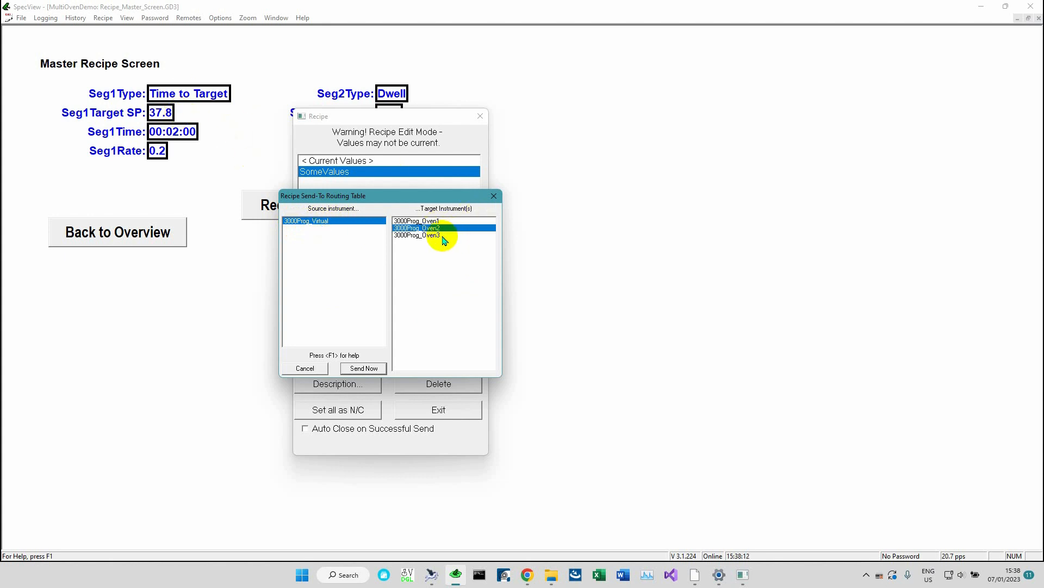
click(441, 234)
click(442, 228)
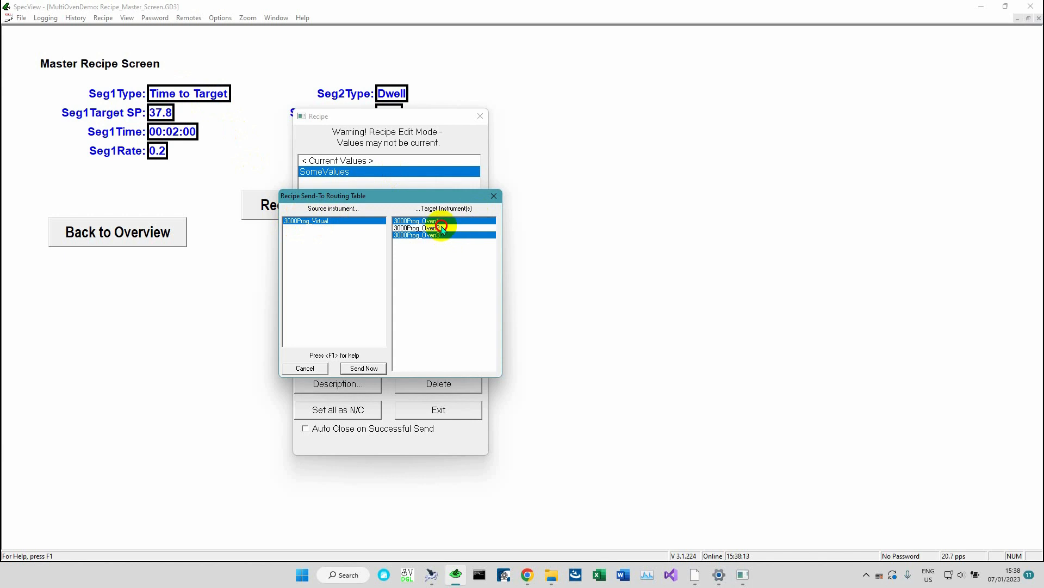
click(441, 235)
click(442, 220)
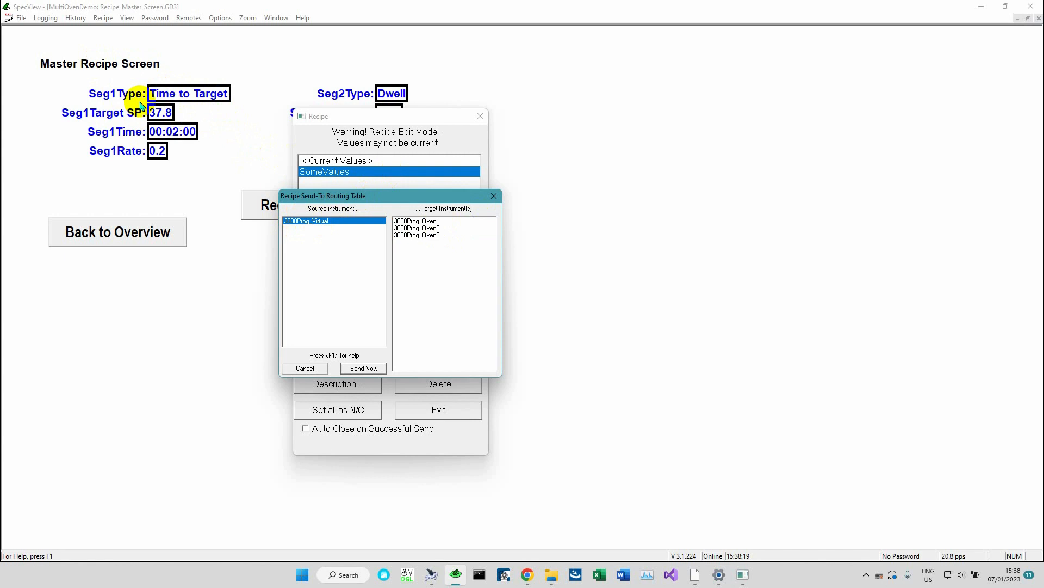
click(435, 221)
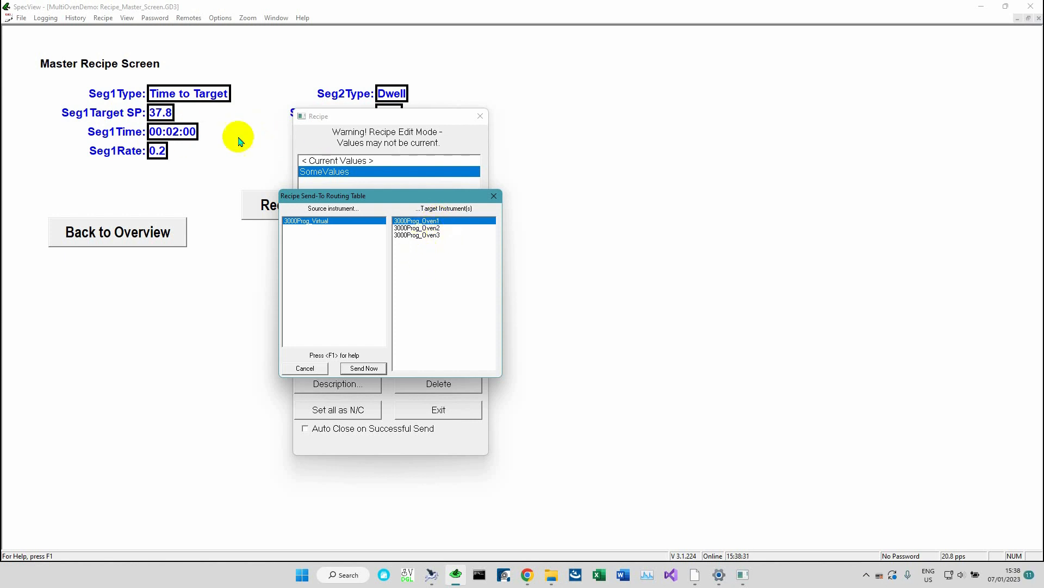
click(306, 368)
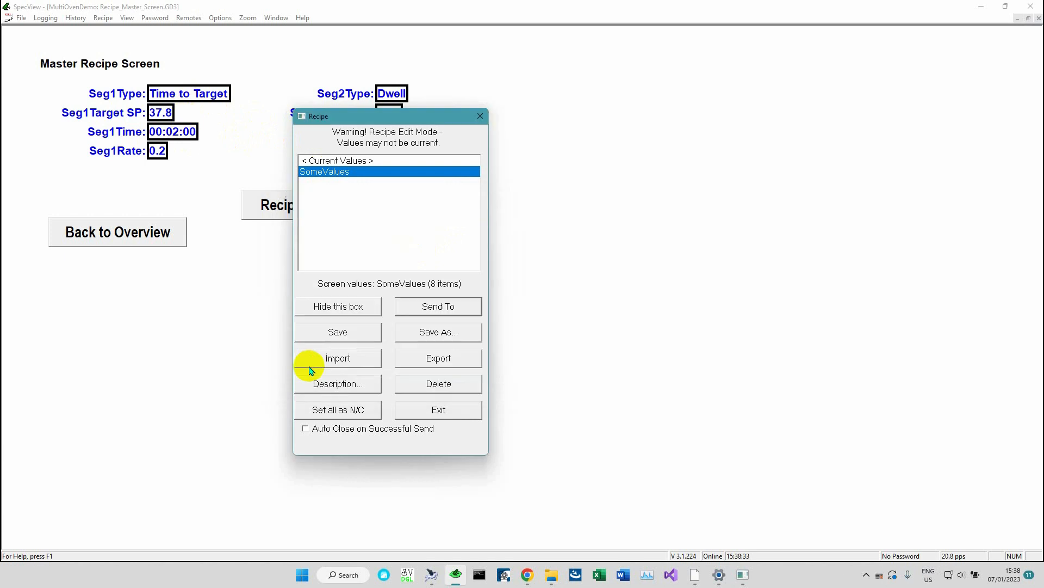
click(426, 416)
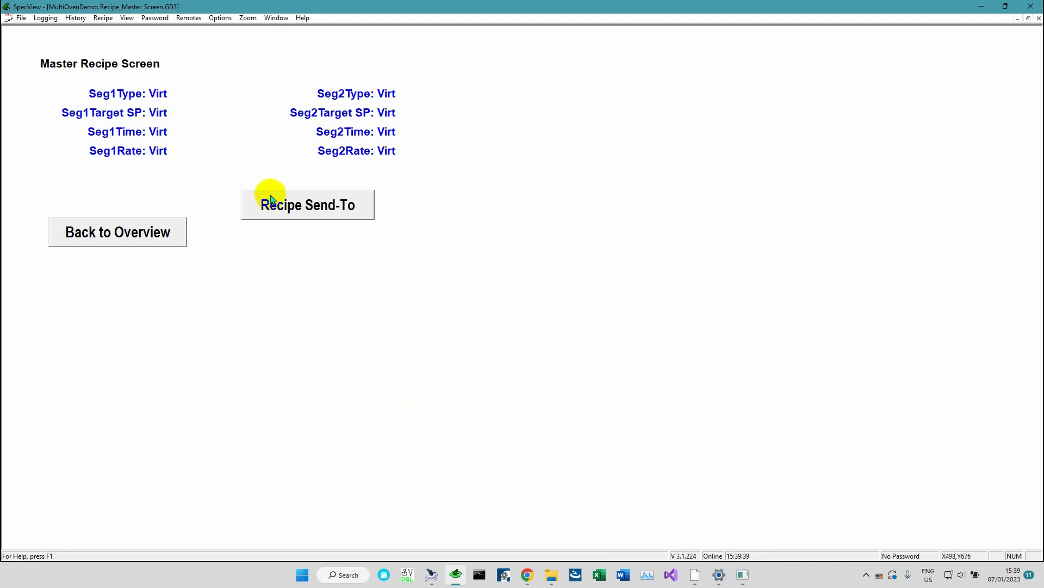
Open send-to routing for the current values, try picking target ovens, then cancel and exit the recipe dialog
click(303, 204)
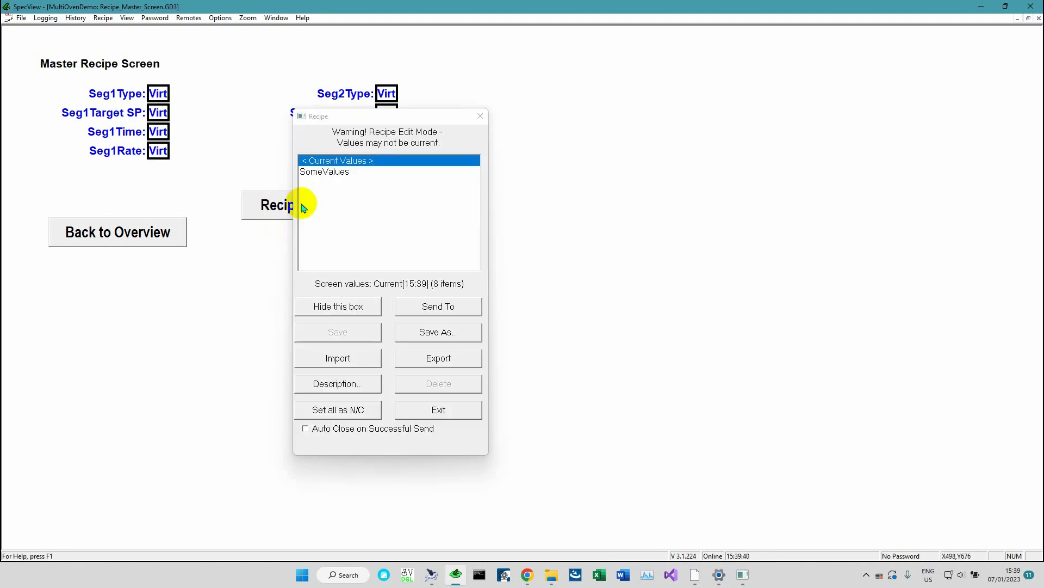
click(433, 305)
click(437, 221)
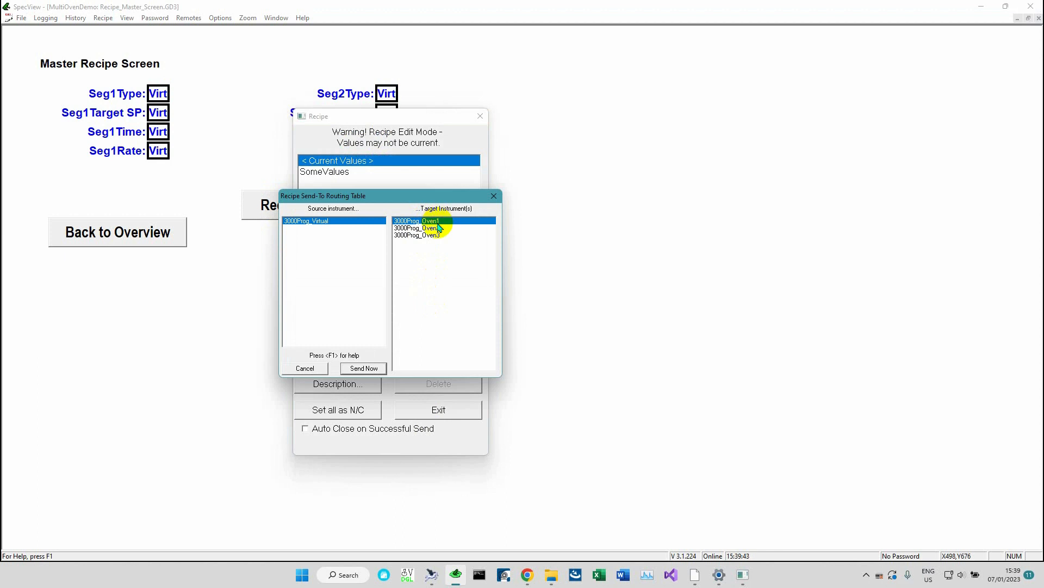
click(438, 235)
click(438, 220)
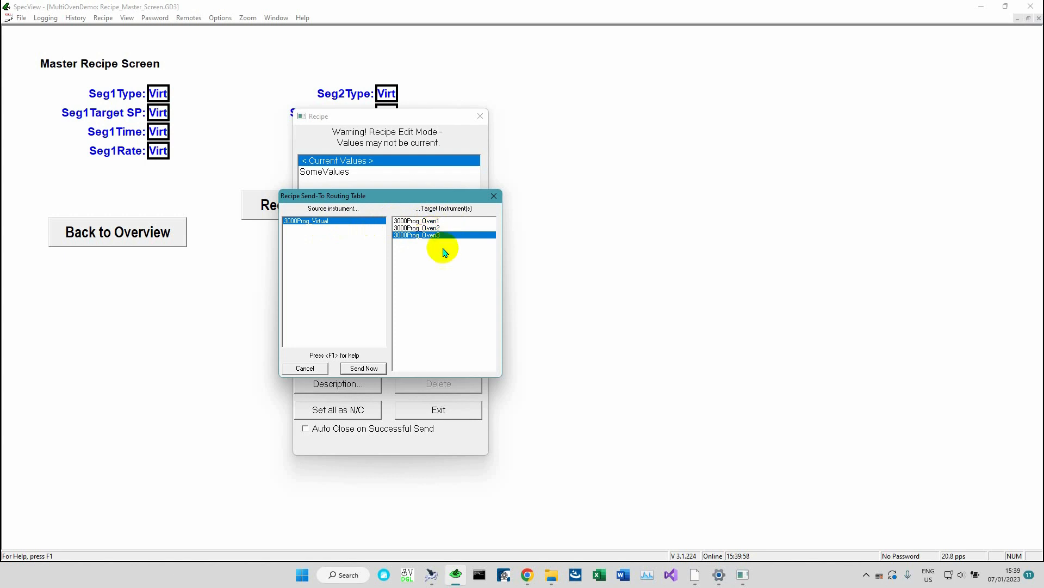
click(305, 368)
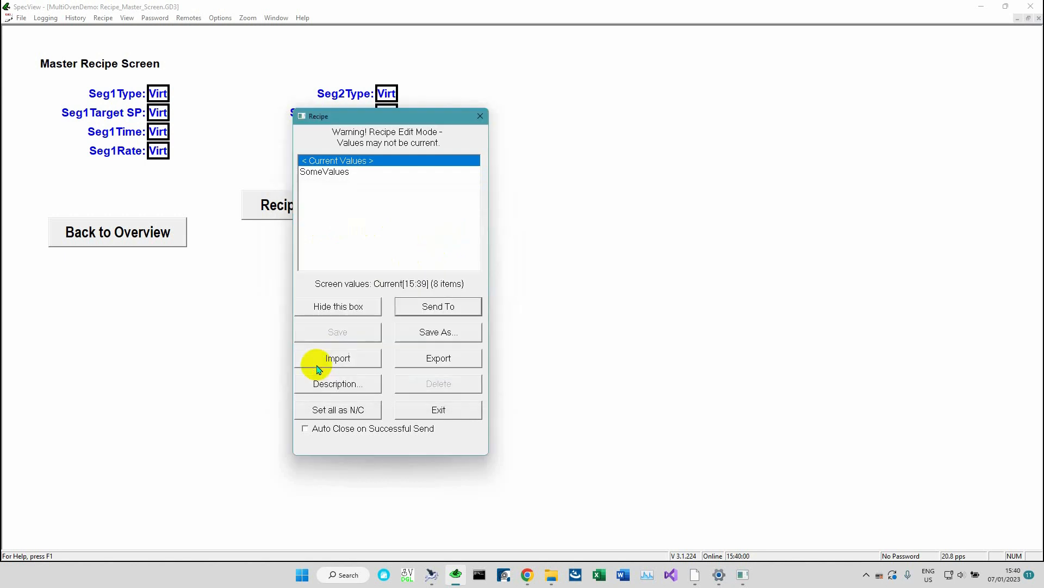
click(457, 415)
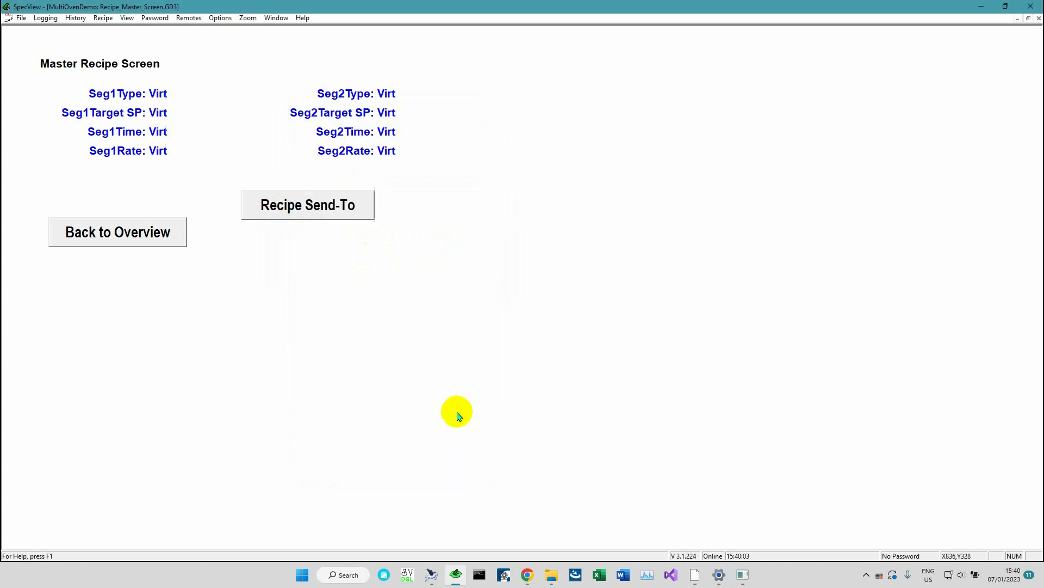
Open the SpecView help, search it for filtering, and open the Build 3.1.132 topic
click(303, 18)
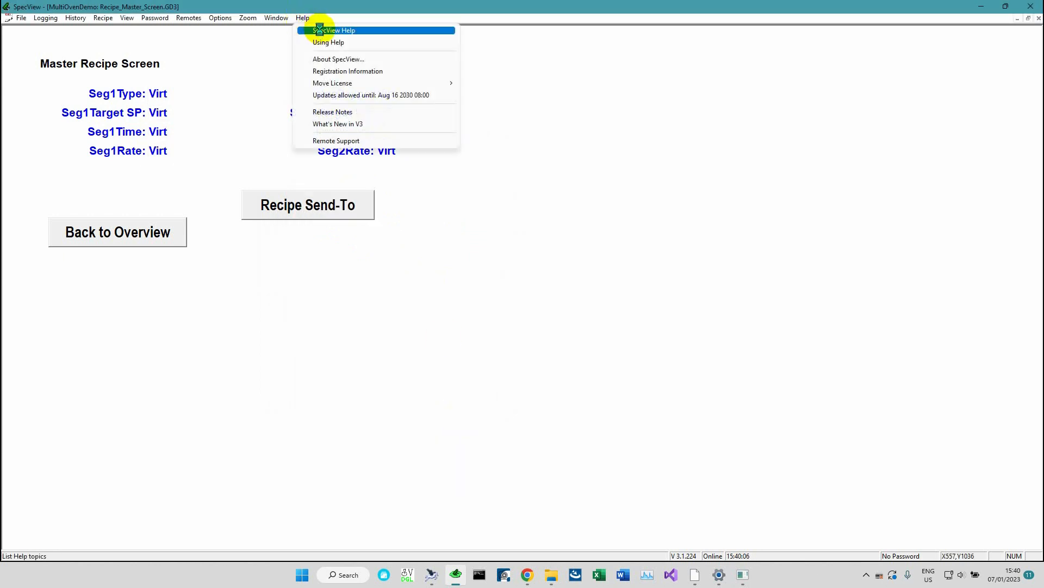
click(320, 31)
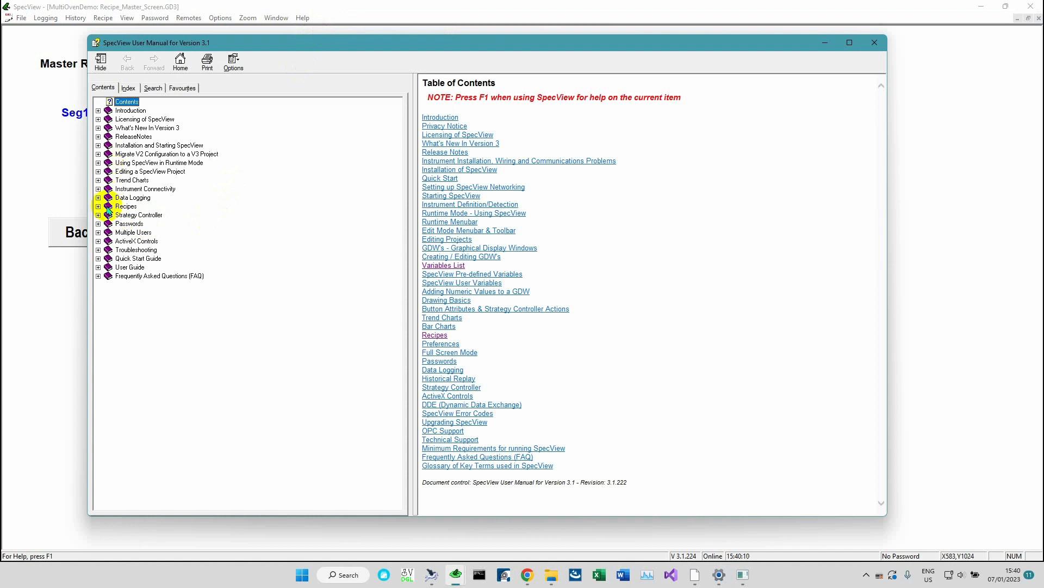
click(153, 90)
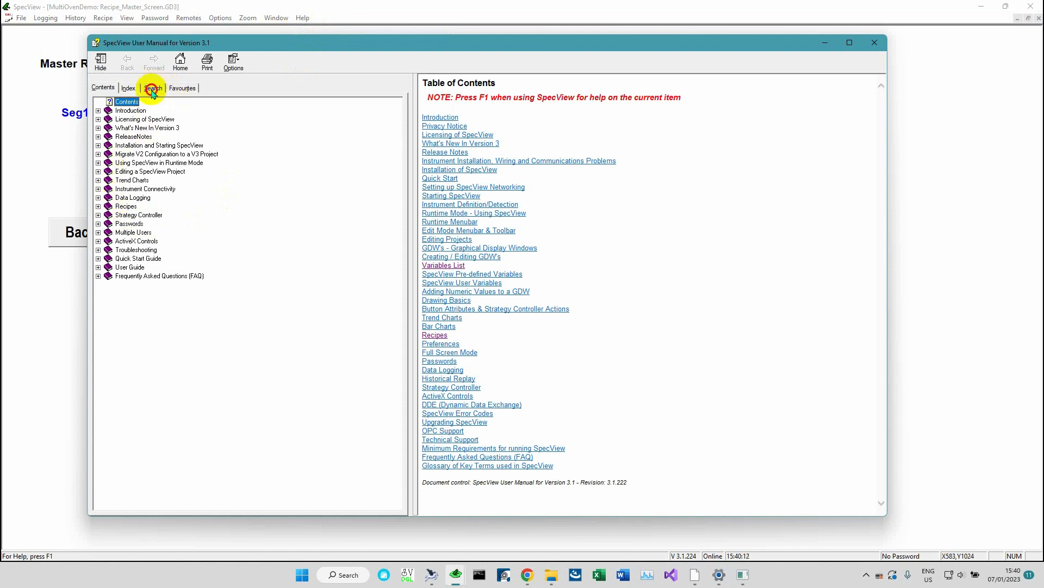
text(filtering)
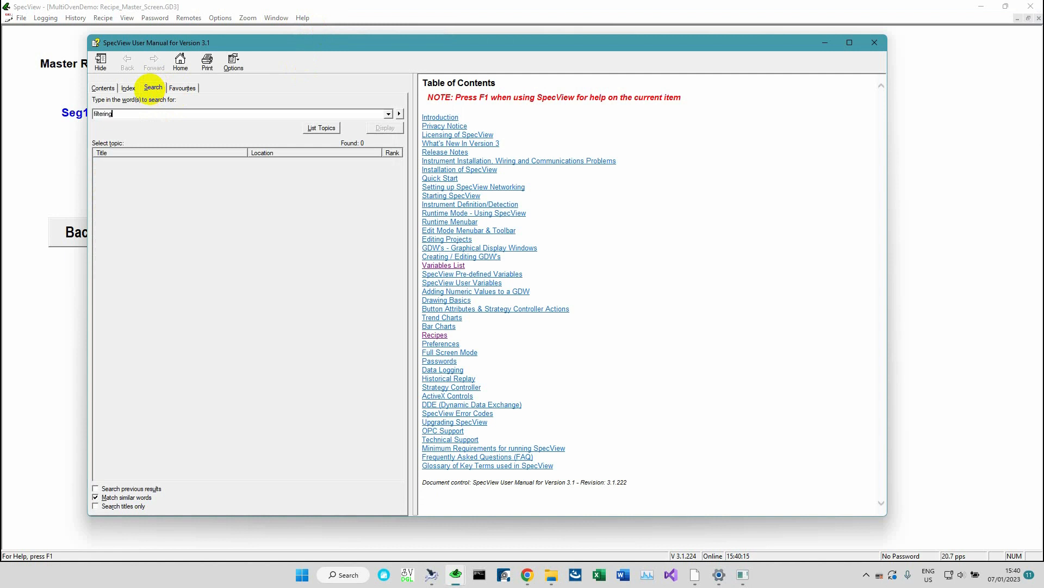
key(Return)
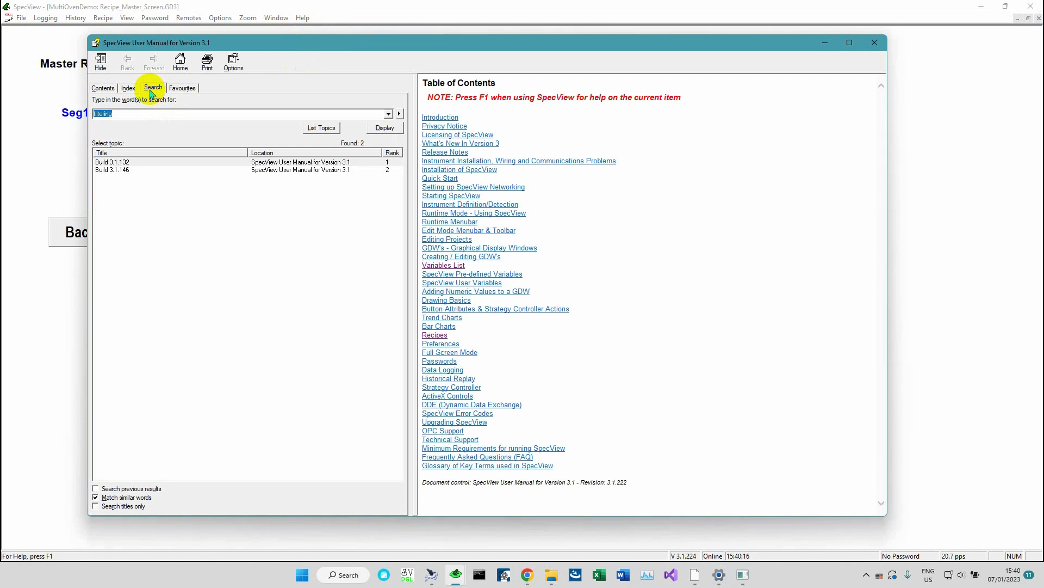
double_click(129, 163)
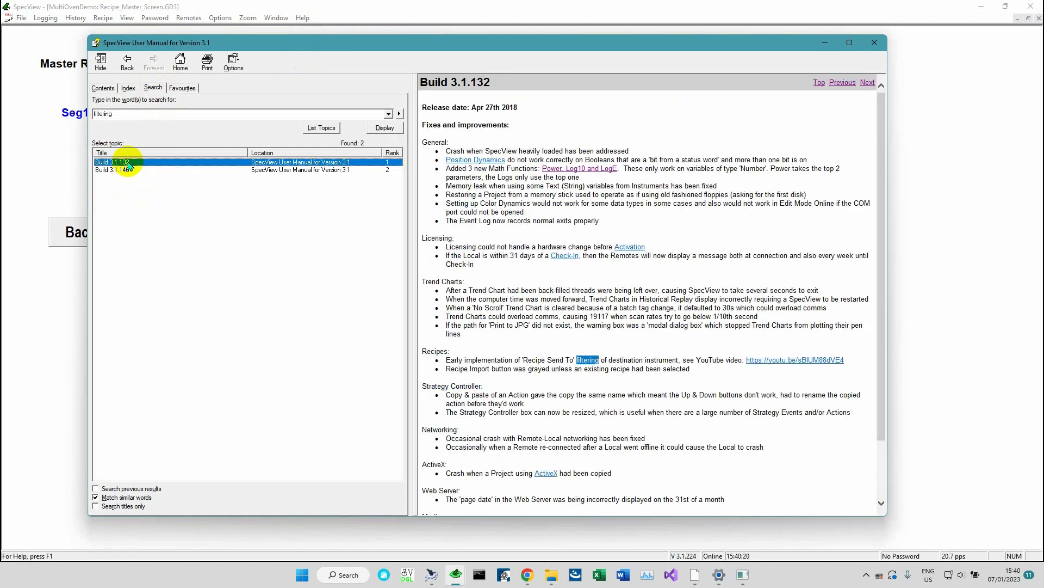